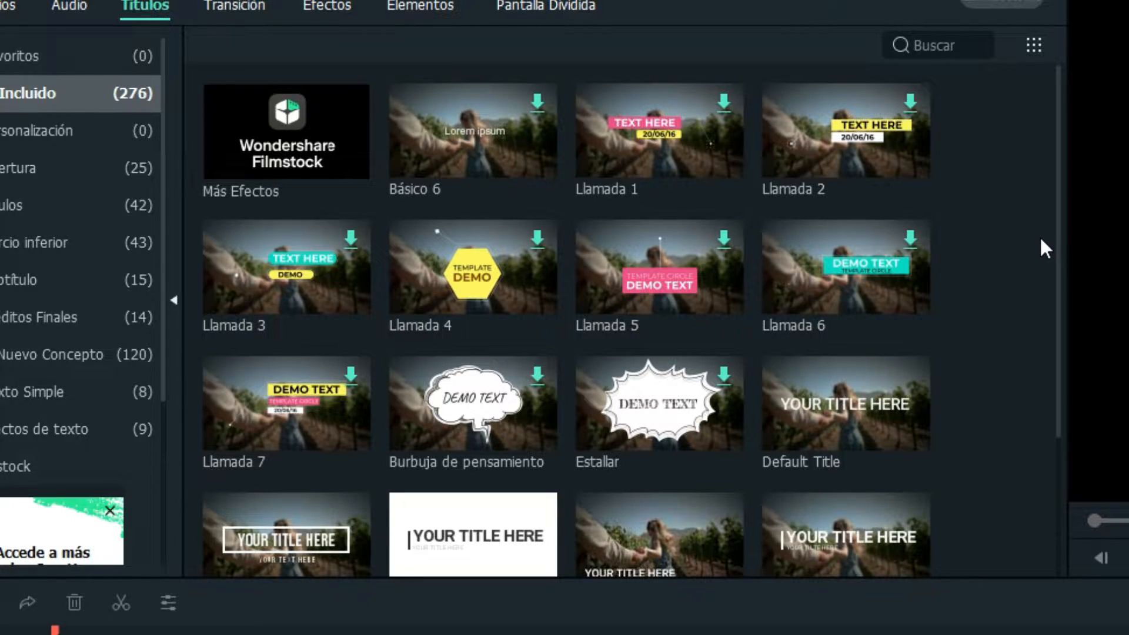
Add the Default Title template to video track 2 at the start of the timeline
{"action": "left_click_drag", "start_coordinate": [1059, 247], "coordinate": [1050, 289]}
{"action": "left_click_drag", "start_coordinate": [827, 263], "coordinate": [84, 634]}
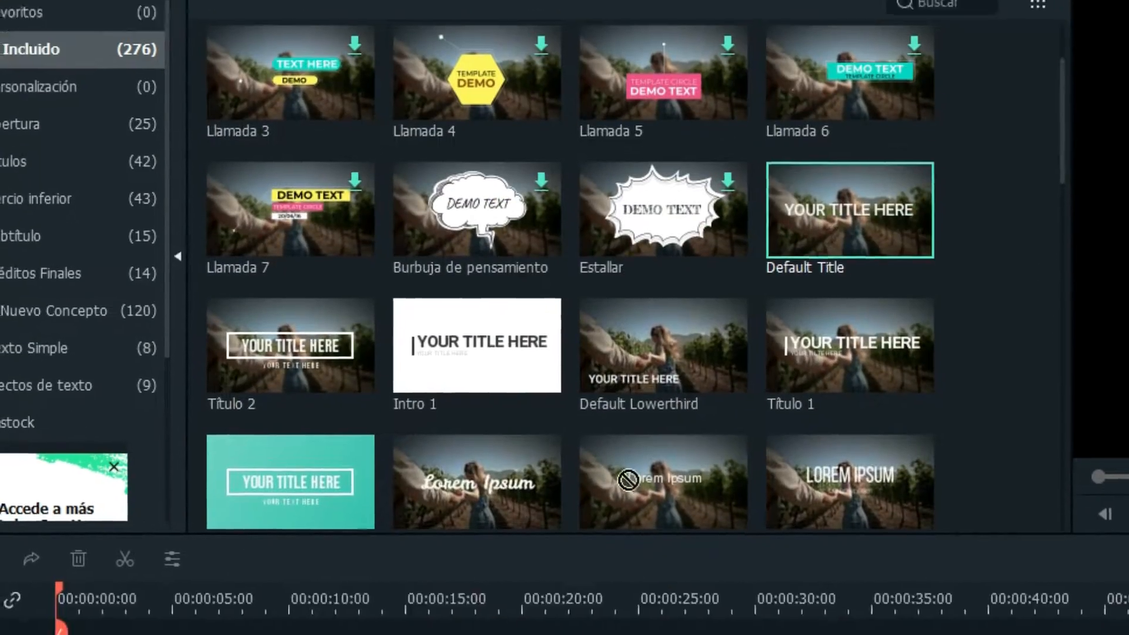
{"action": "left_click_drag", "start_coordinate": [130, 320], "coordinate": [130, 322]}
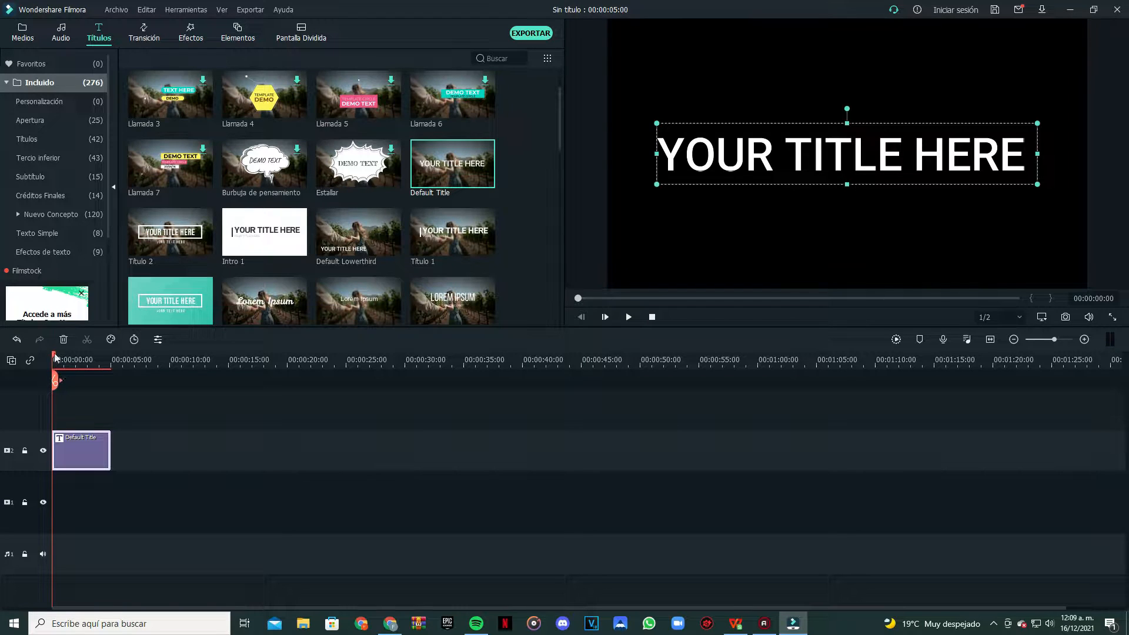
Open the Default Title clip in the advanced text editor
{"action": "left_click_drag", "start_coordinate": [55, 357], "coordinate": [95, 370]}
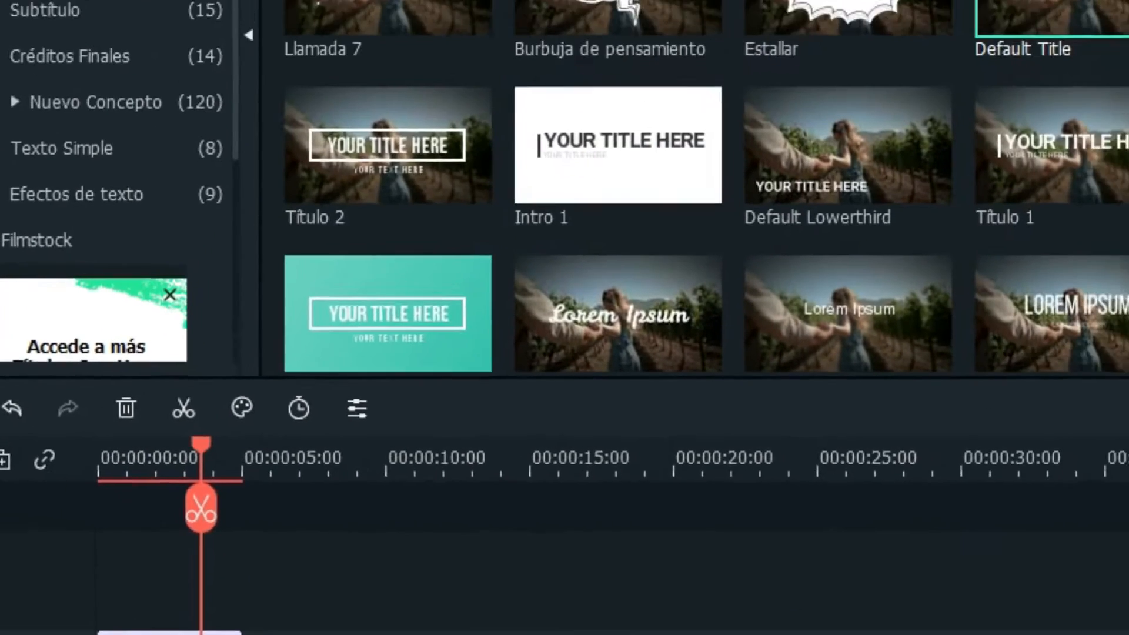
{"action": "double_click", "coordinate": [169, 633]}
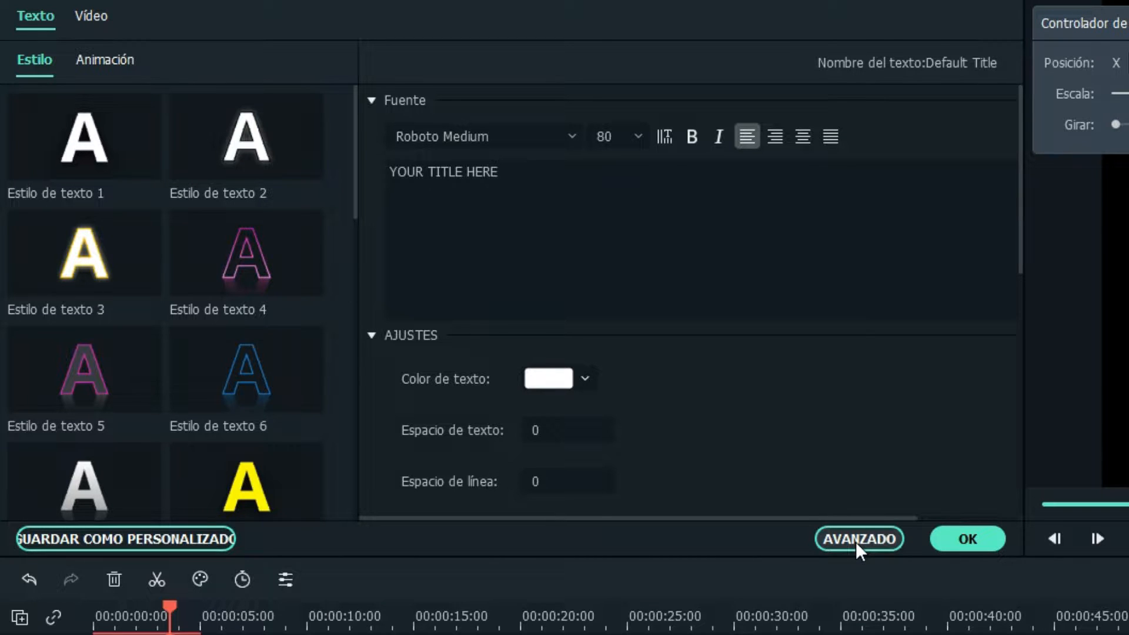
{"action": "left_click", "coordinate": [633, 397]}
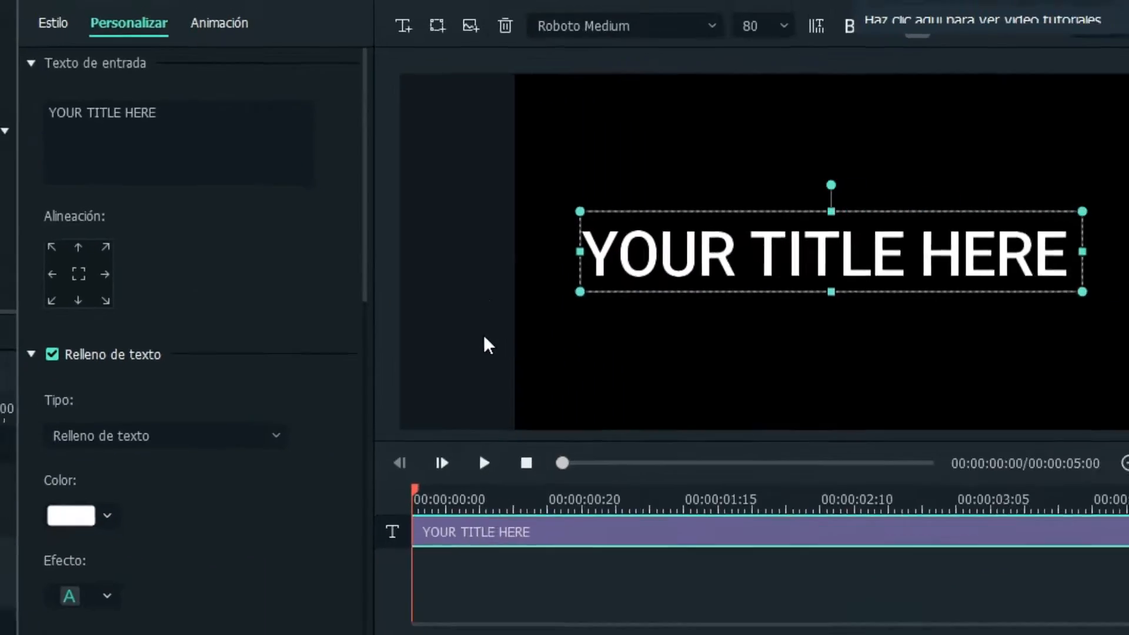
Replace the placeholder title text with "GLITCH TUTORIAL"
{"action": "left_click", "coordinate": [177, 132]}
{"action": "left_click_drag", "start_coordinate": [178, 132], "coordinate": [73, 132]}
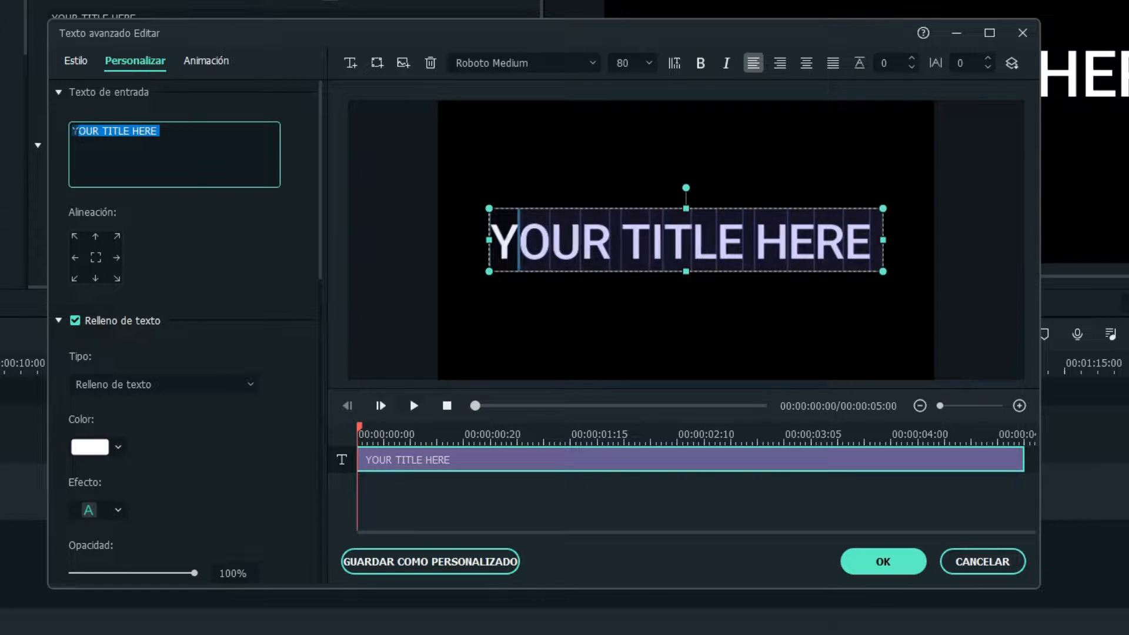
{"action": "key", "text": "BackSpace"}
{"action": "type", "text": "GLITCH"}
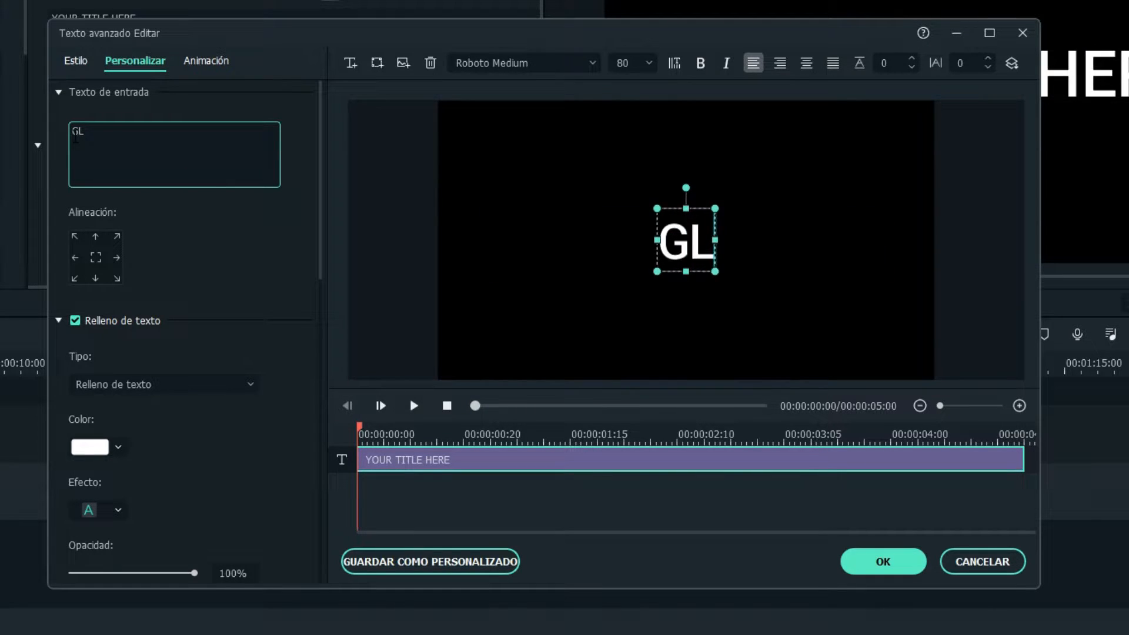
{"action": "key", "text": "BackSpace"}
{"action": "type", "text": "CH "}
{"action": "type", "text": "TUOTU"}
{"action": "key", "text": "BackSpace"}
{"action": "key", "text": "BackSpace"}
{"action": "key", "text": "BackSpace"}
{"action": "type", "text": "TORIAL"}
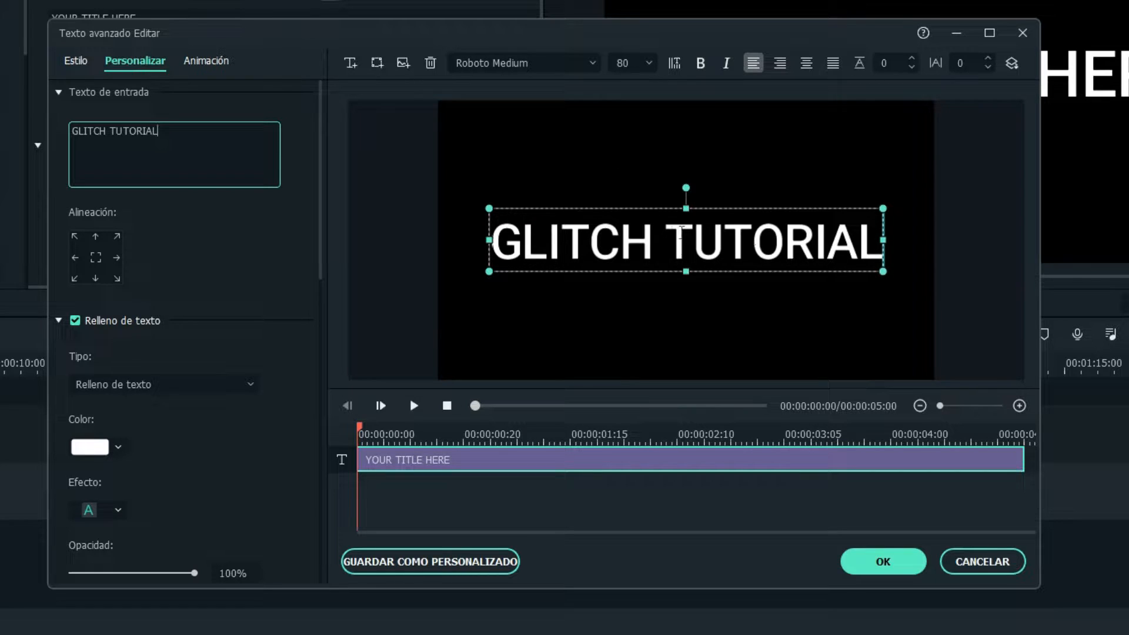
Set the font of the whole title to Roboto Condensed Bold and apply the advanced text edits
{"action": "key", "text": "ctrl+a"}
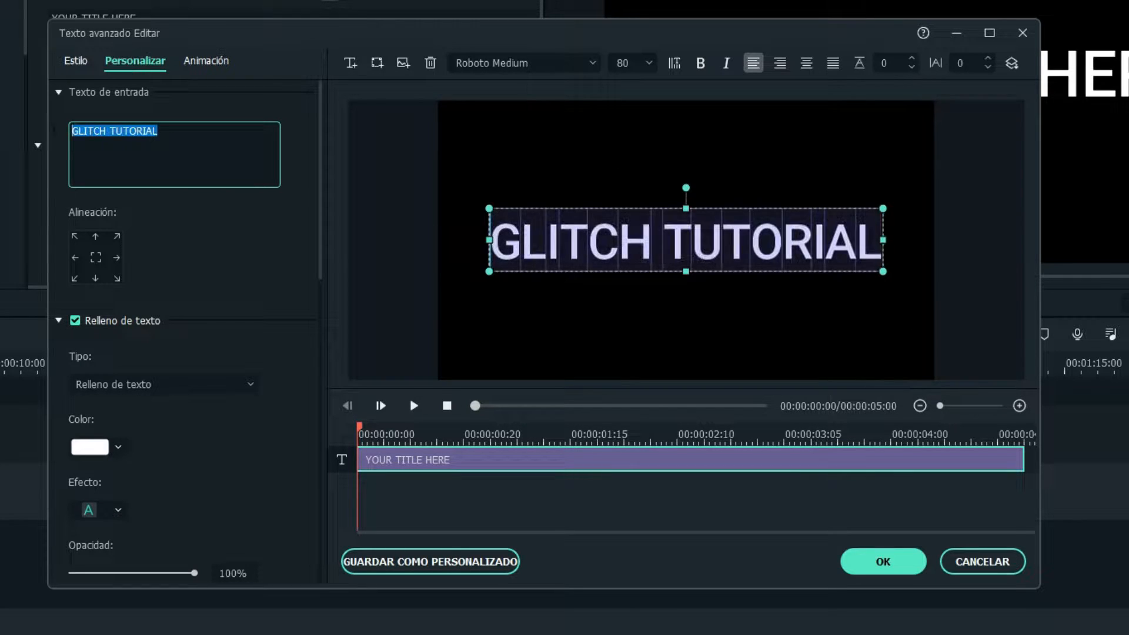
{"action": "left_click", "coordinate": [591, 63]}
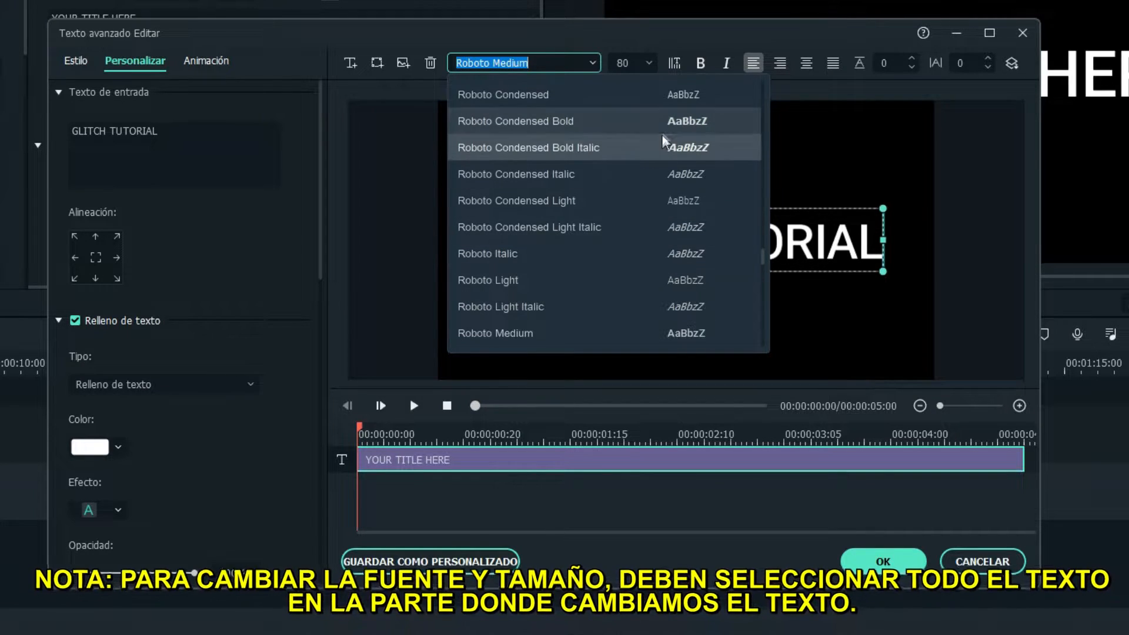
{"action": "left_click", "coordinate": [587, 121]}
{"action": "left_click", "coordinate": [746, 320]}
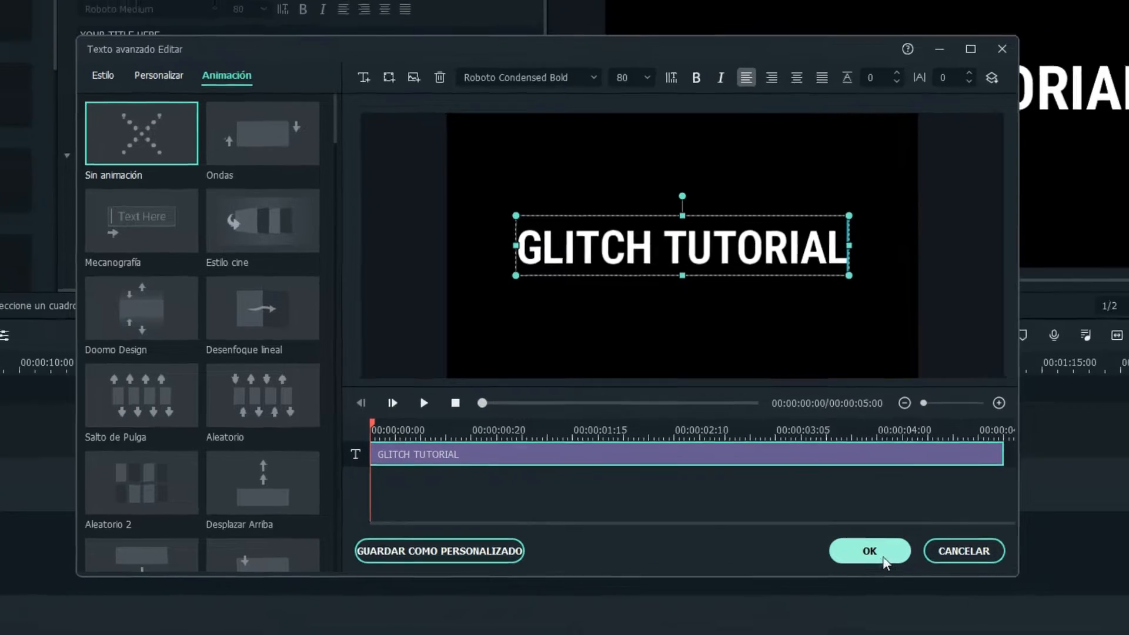
{"action": "left_click", "coordinate": [903, 571]}
Move the playhead to 00:00:02:00, inside the title clip
{"action": "left_click_drag", "start_coordinate": [102, 356], "coordinate": [76, 353]}
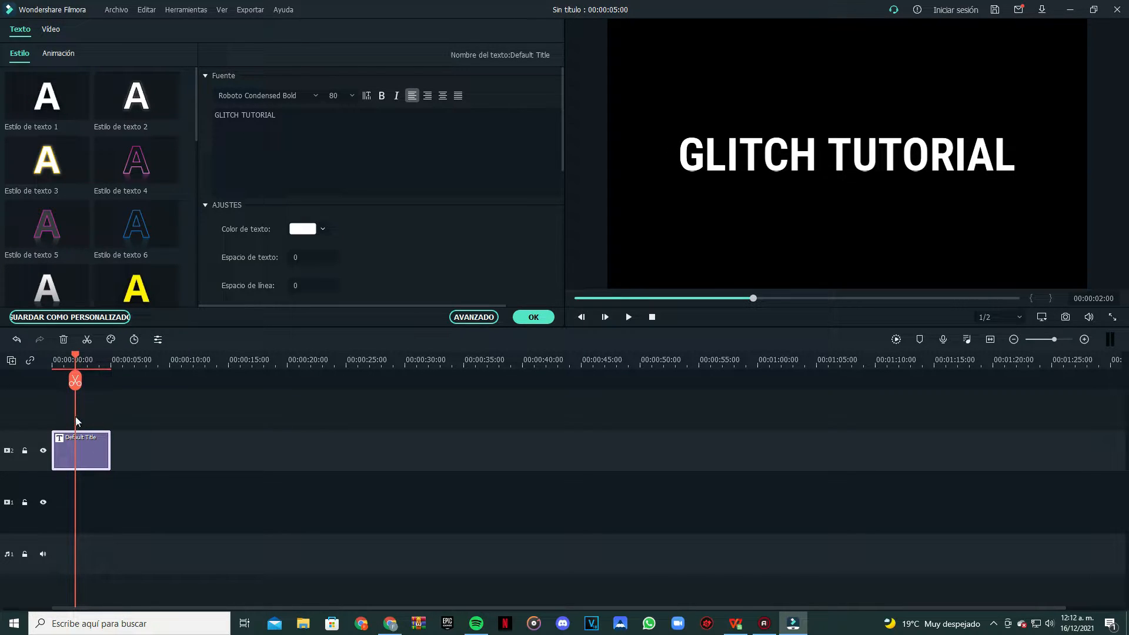
{"action": "left_click_drag", "start_coordinate": [1053, 339], "coordinate": [1053, 341]}
{"action": "left_click_drag", "start_coordinate": [267, 608], "coordinate": [106, 613]}
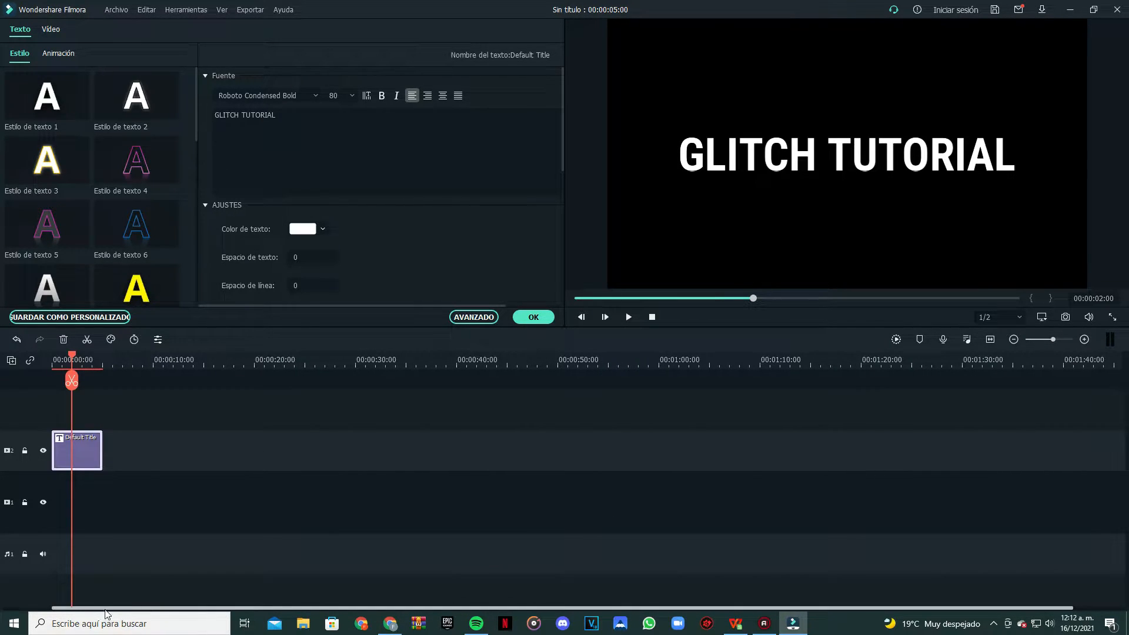
{"action": "left_click", "coordinate": [1059, 339]}
{"action": "left_click_drag", "start_coordinate": [404, 605], "coordinate": [153, 607]}
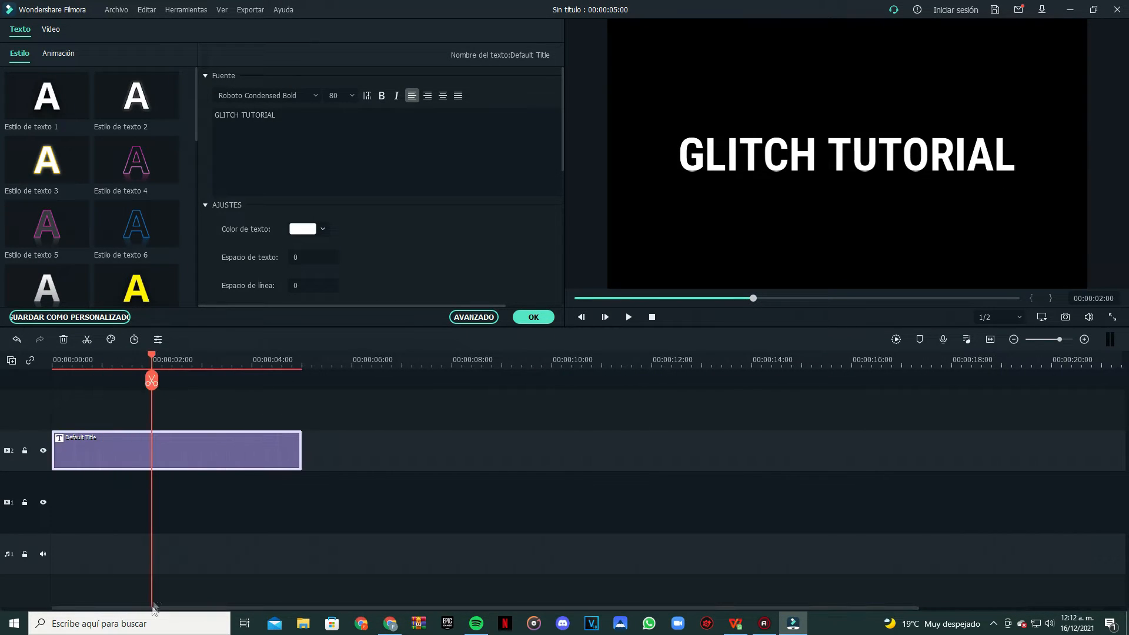
Duplicate the title clip and stack the two copies on adjacent video tracks, both starting at the beginning of the timeline
{"action": "right_click", "coordinate": [151, 453]}
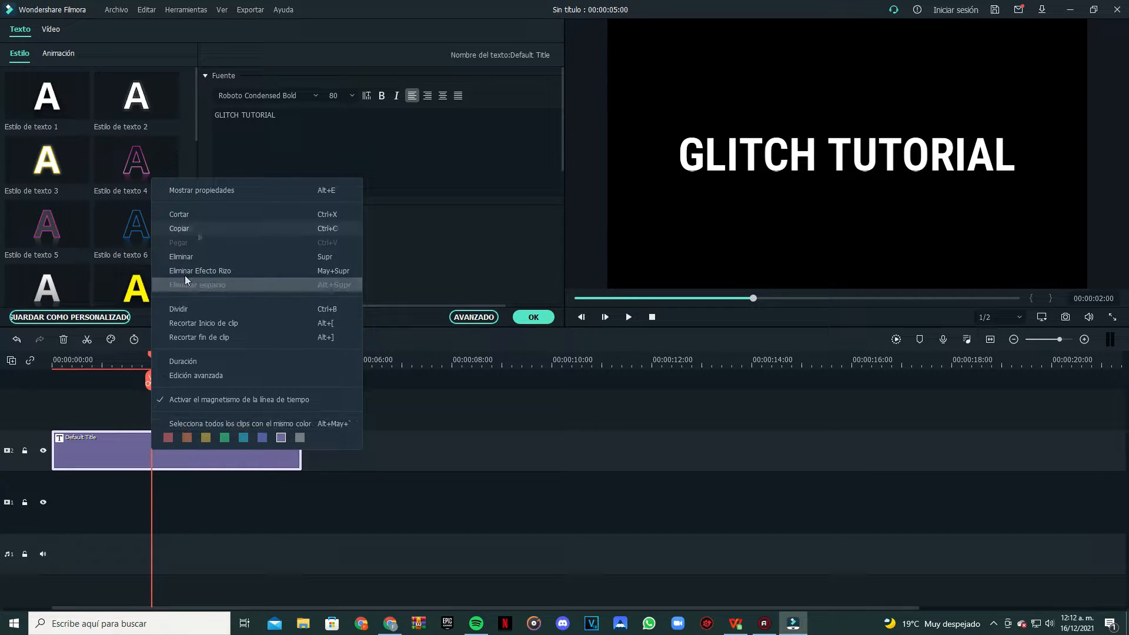
{"action": "left_click", "coordinate": [200, 227]}
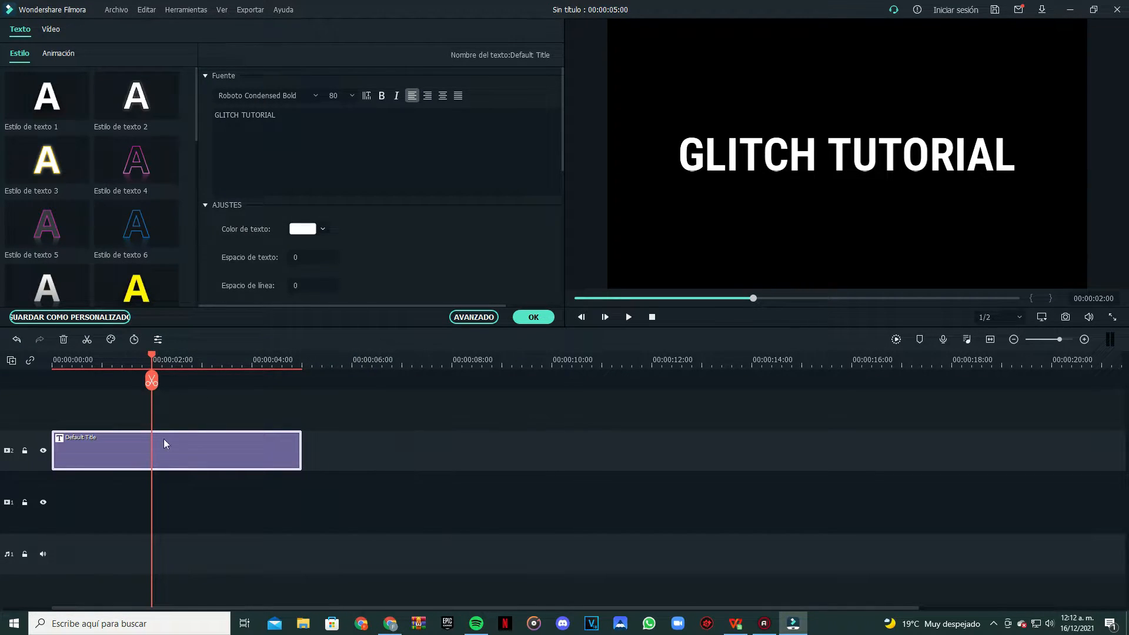
{"action": "left_click_drag", "start_coordinate": [157, 442], "coordinate": [158, 418]}
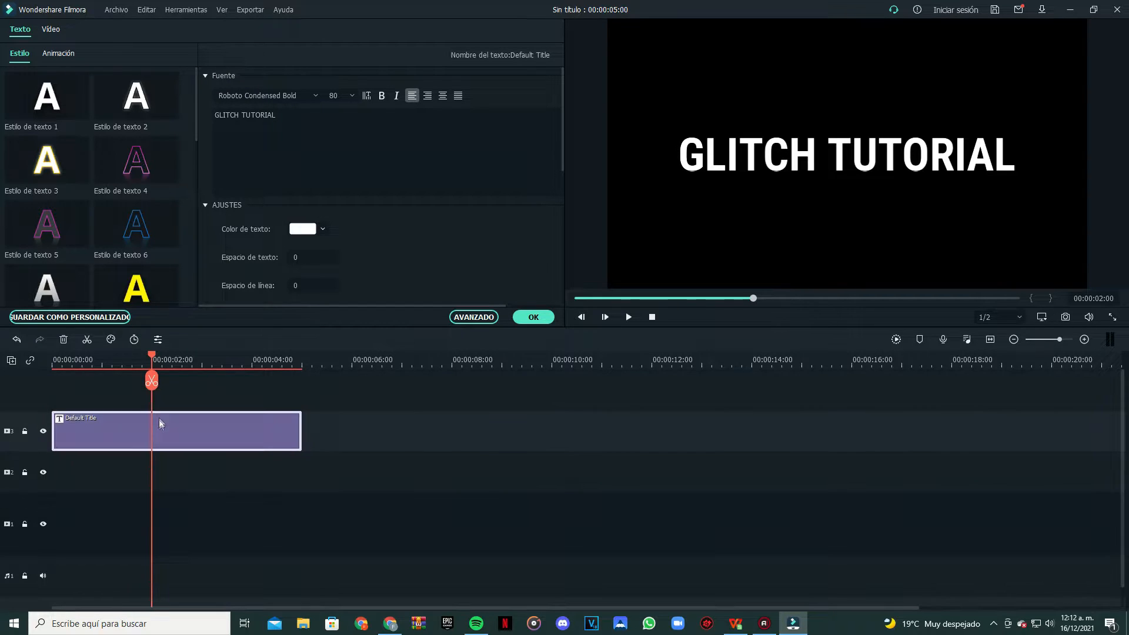
{"action": "key", "text": "ctrl+v"}
{"action": "left_click_drag", "start_coordinate": [202, 552], "coordinate": [167, 463]}
Split the upper title clip at the 00:00:02:00 playhead position
{"action": "left_click", "coordinate": [167, 372]}
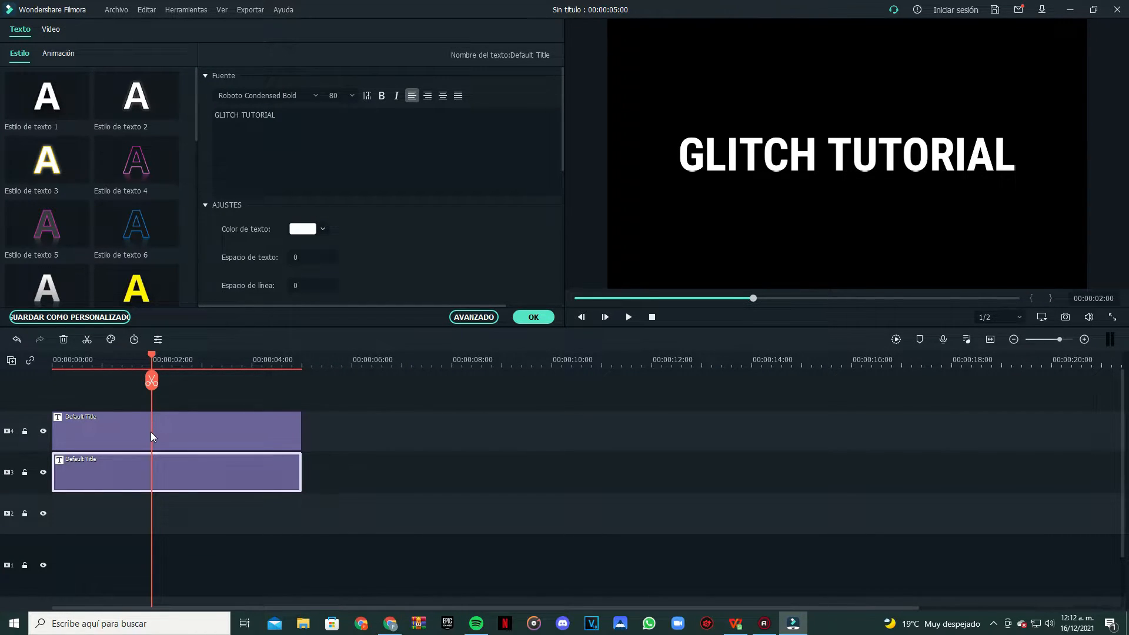
{"action": "left_click", "coordinate": [150, 432]}
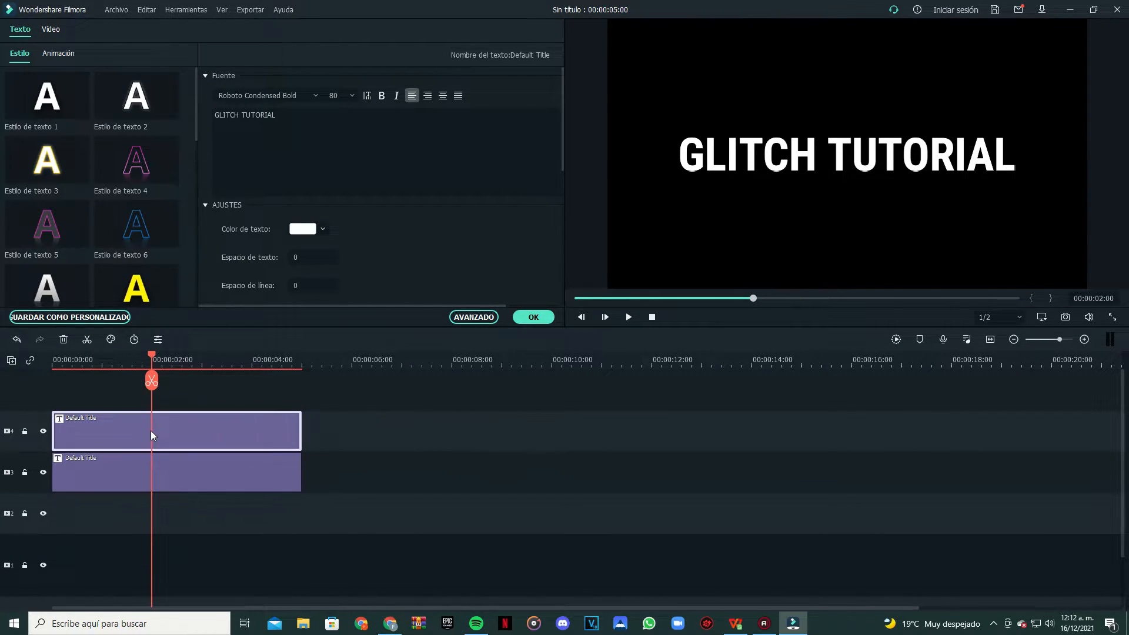
{"action": "left_click", "coordinate": [152, 382]}
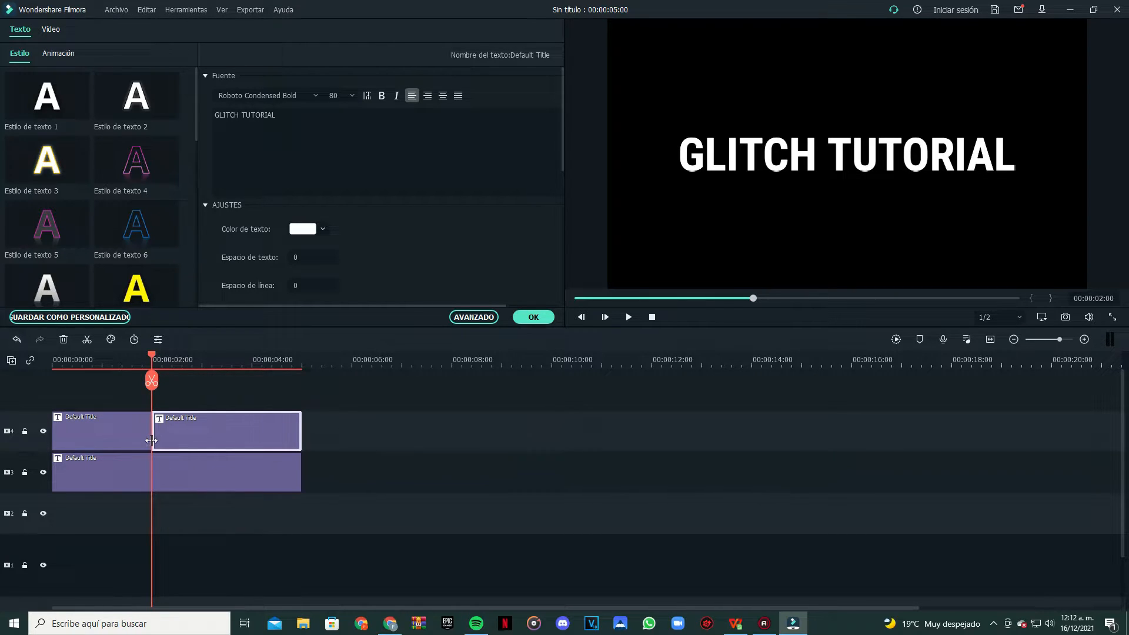
Change the text color of the lower title clip to black
{"action": "left_click", "coordinate": [152, 475]}
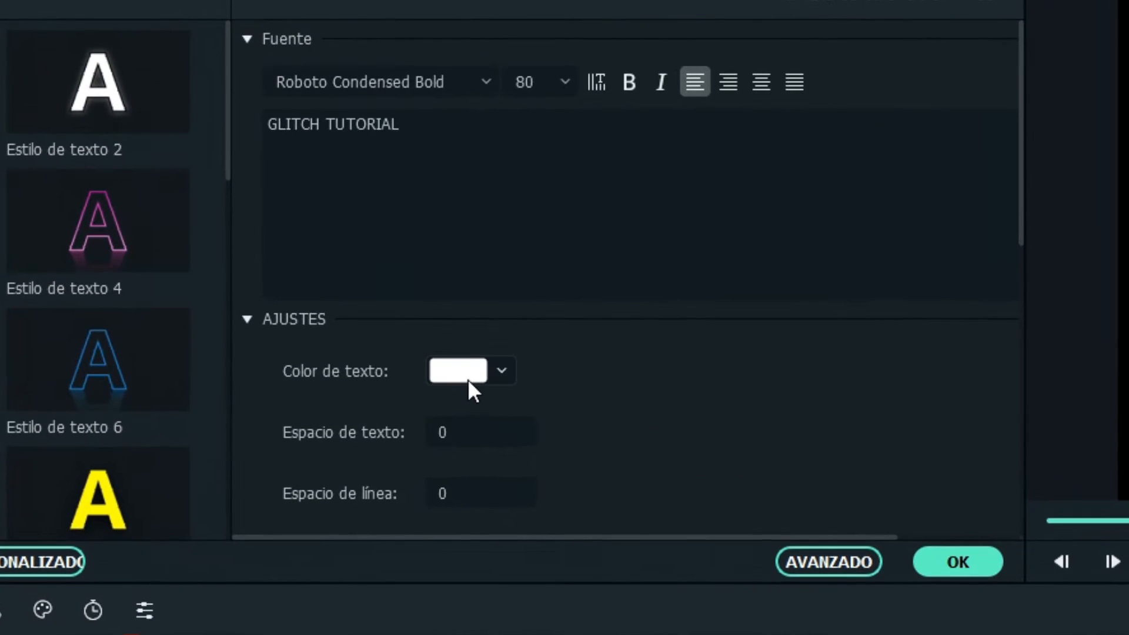
{"action": "left_click", "coordinate": [468, 378]}
{"action": "left_click", "coordinate": [461, 379]}
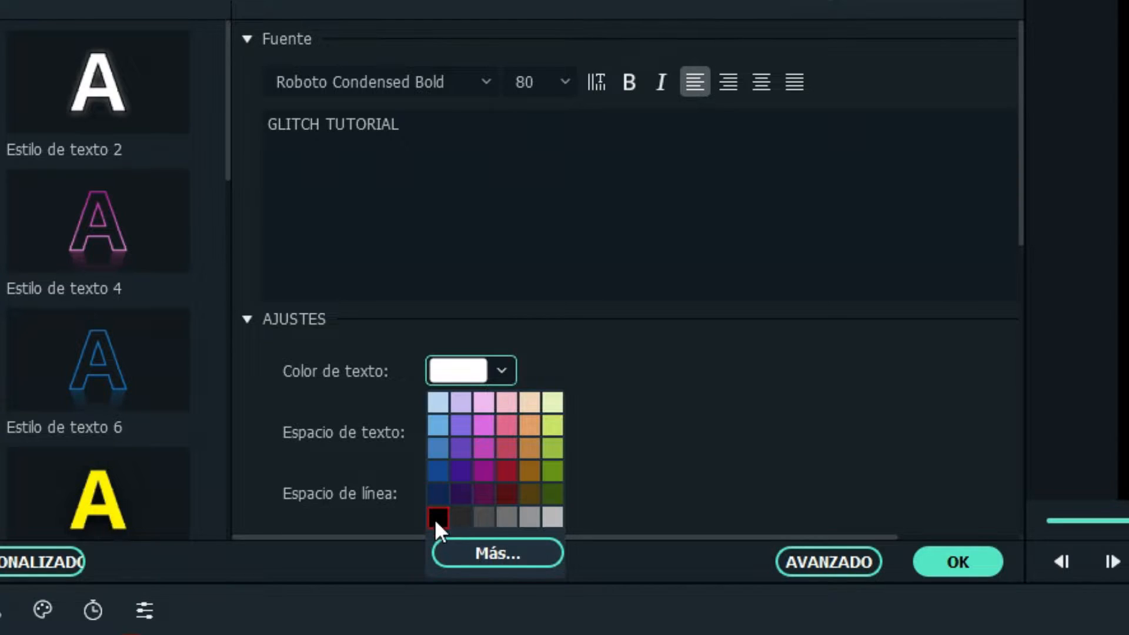
{"action": "left_click", "coordinate": [435, 517]}
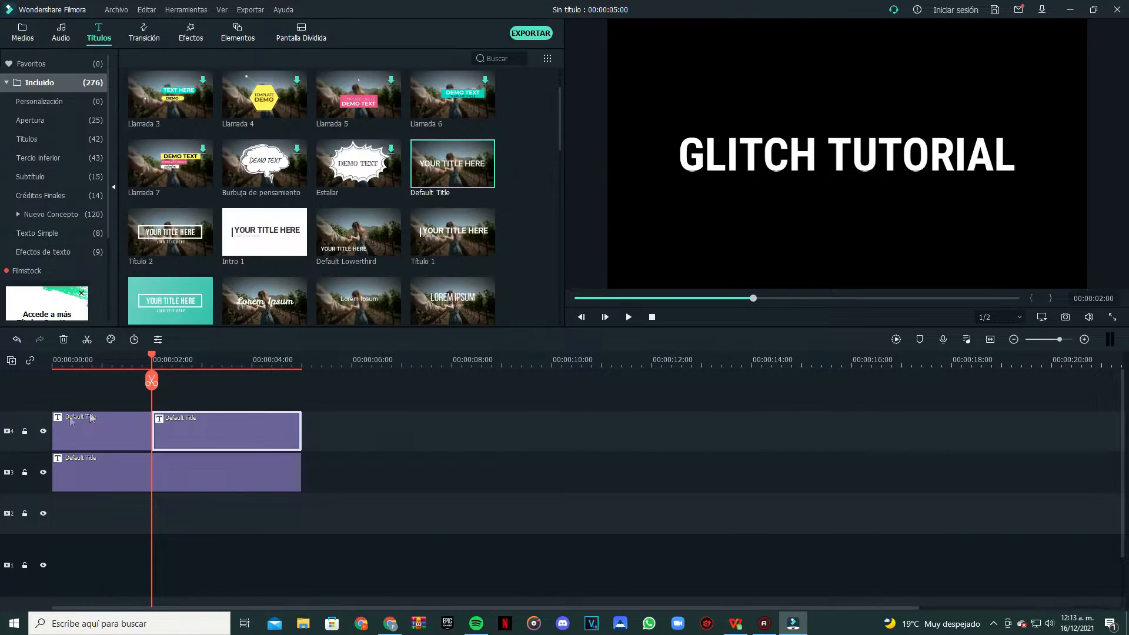
Search the transitions for "arriba" and place Acumulado arriba at the start of the upper track's first title segment
{"action": "left_click", "coordinate": [141, 437]}
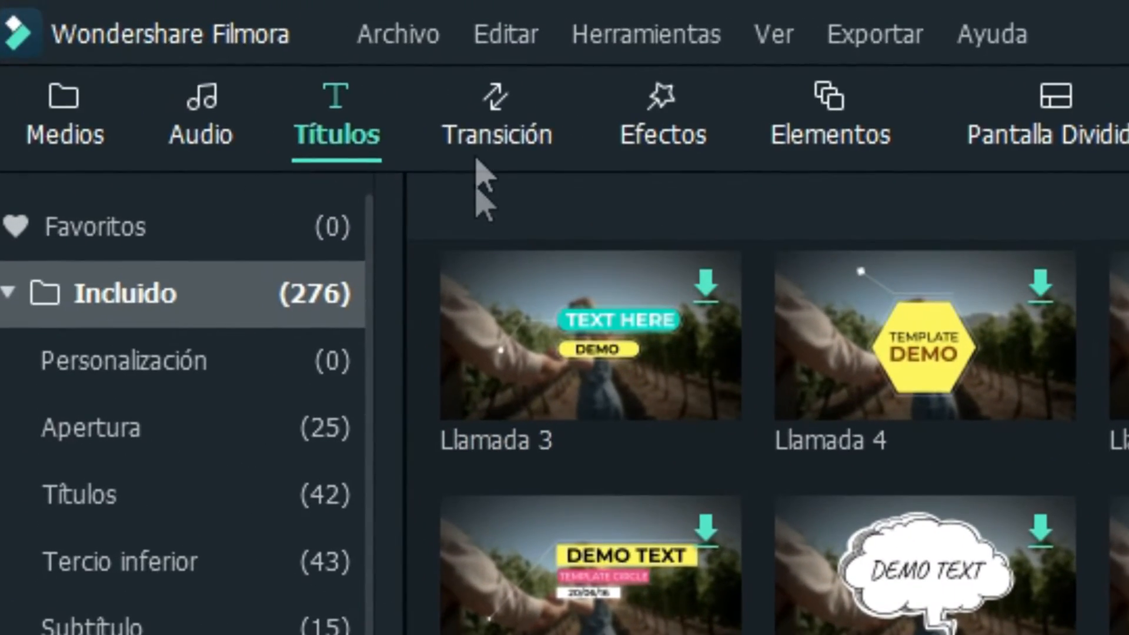
{"action": "left_click", "coordinate": [297, 92]}
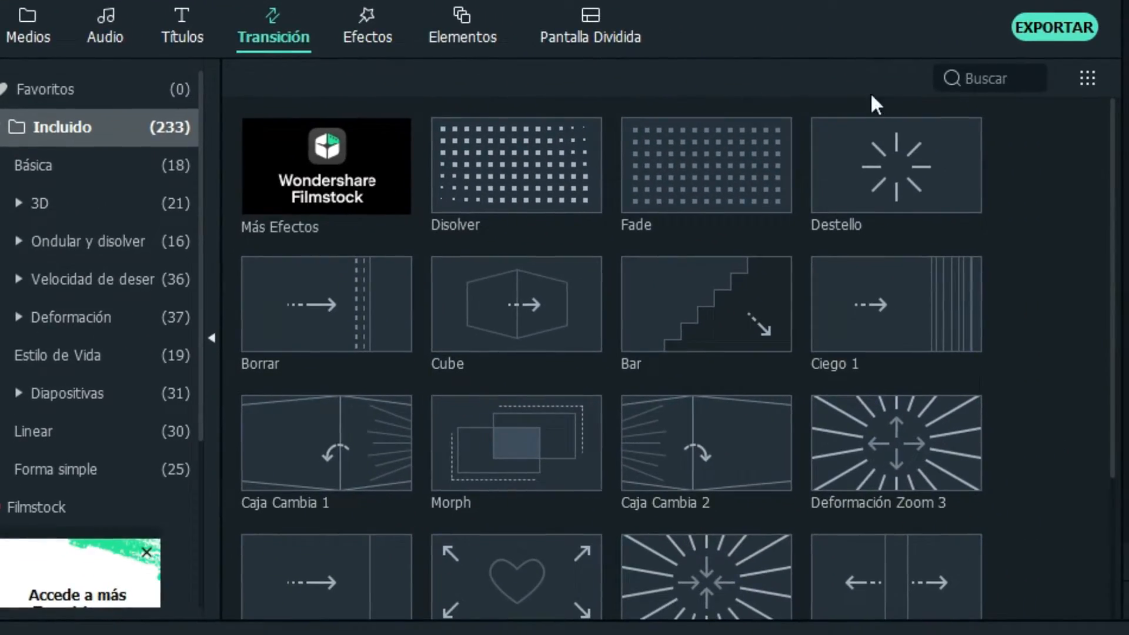
{"action": "left_click", "coordinate": [1001, 87]}
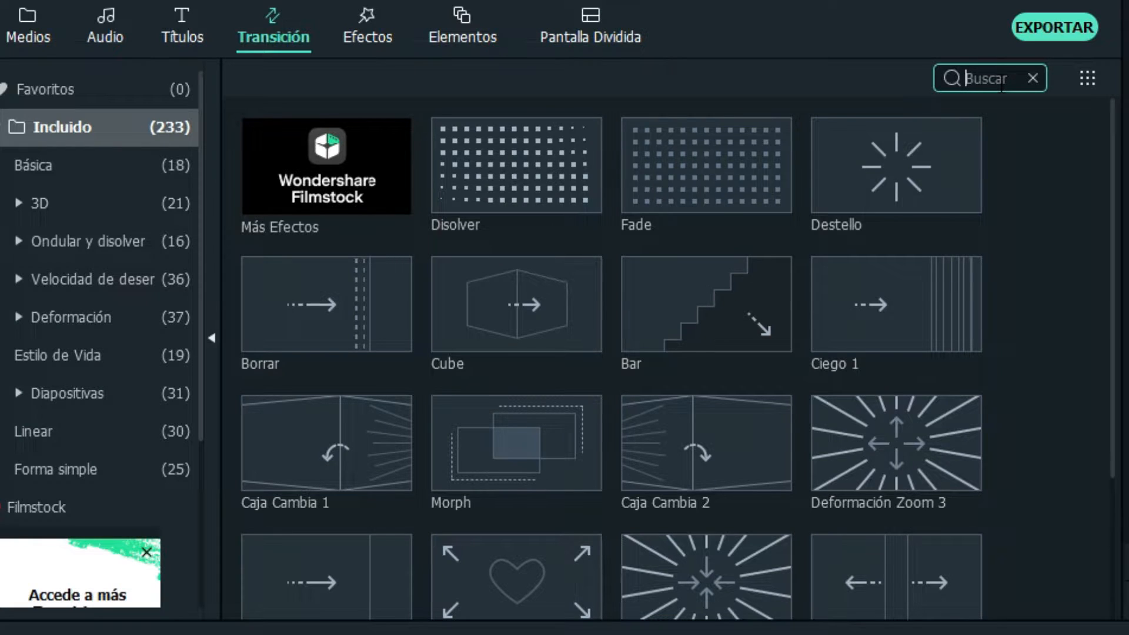
{"action": "type", "text": "arriba"}
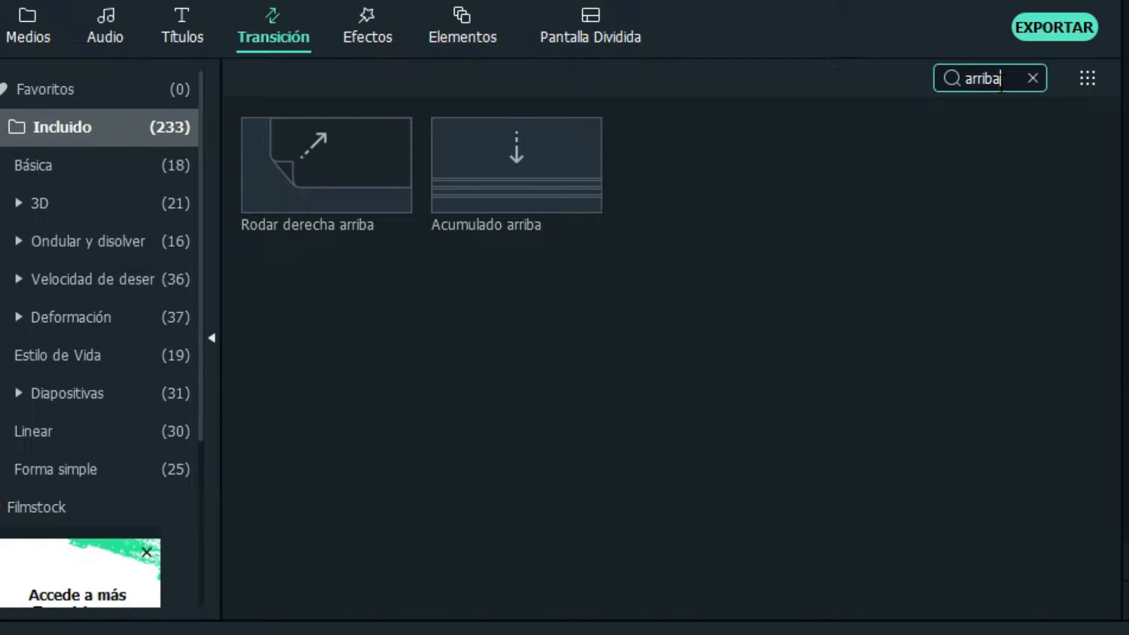
{"action": "left_click", "coordinate": [516, 165]}
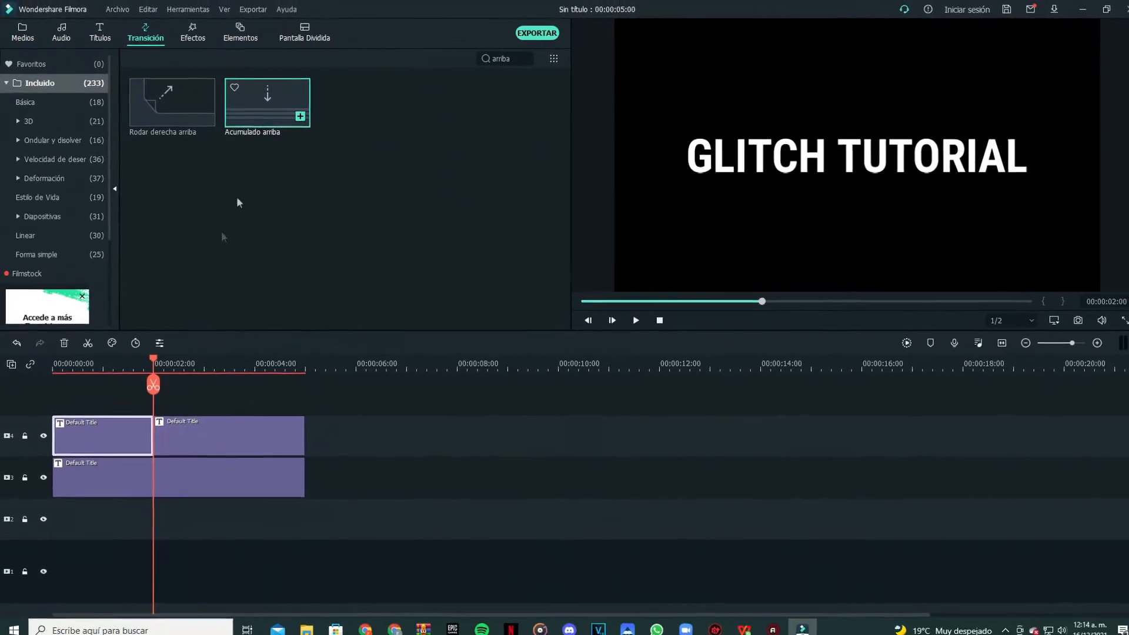
{"action": "left_click", "coordinate": [297, 117]}
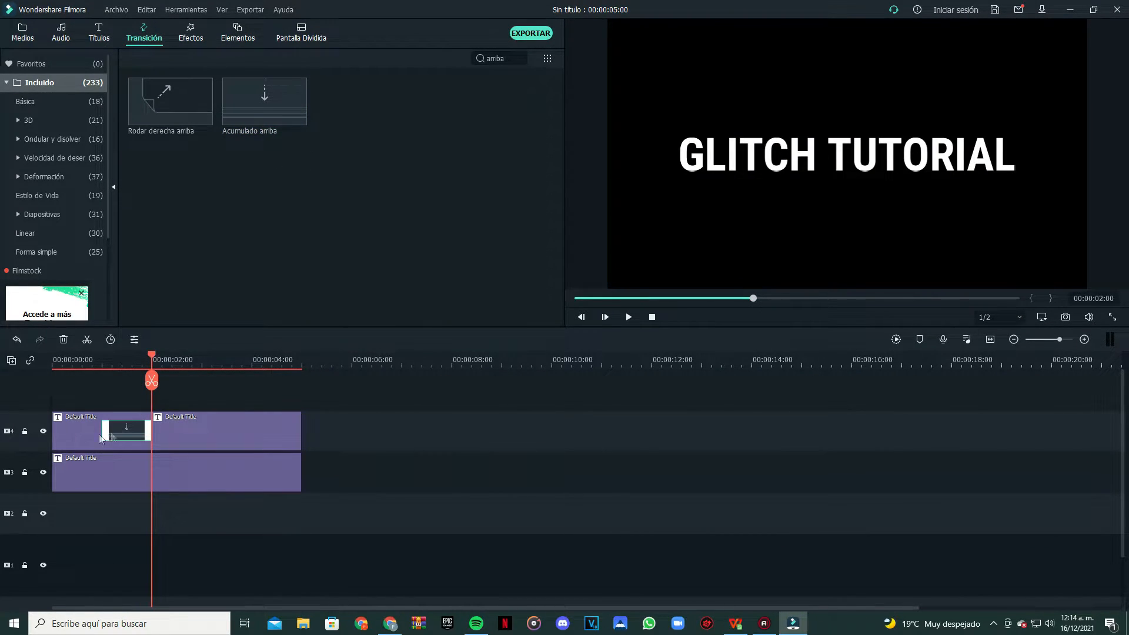
{"action": "left_click_drag", "start_coordinate": [115, 438], "coordinate": [55, 435]}
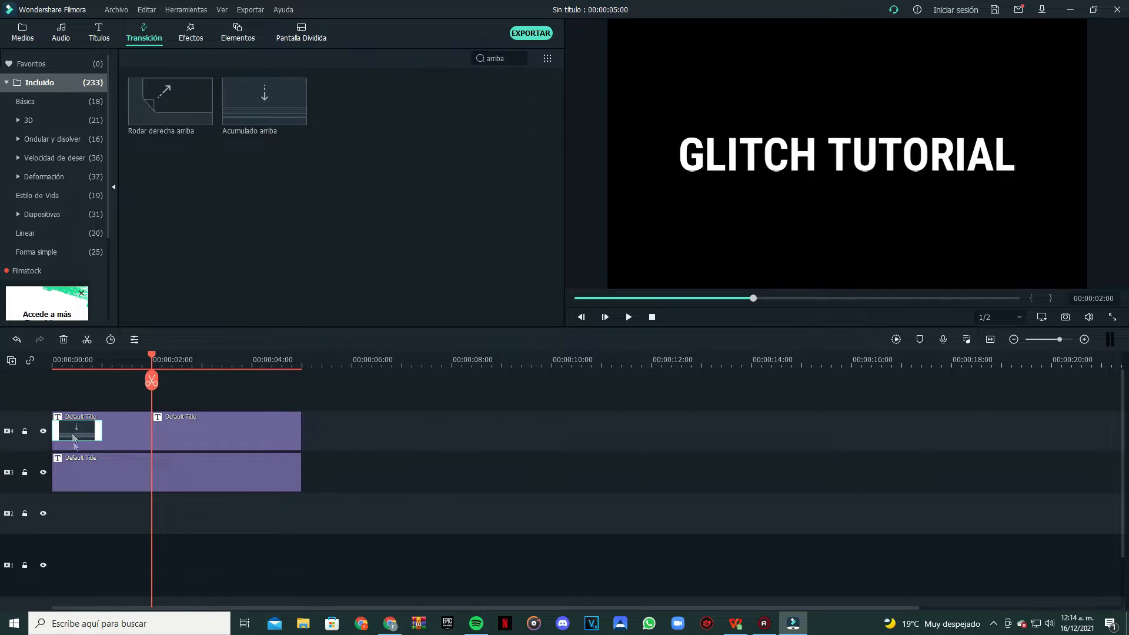
{"action": "left_click", "coordinate": [54, 447]}
Set the duration of the Acumulado arriba transition to 00:00:02:00
{"action": "left_click", "coordinate": [77, 435]}
{"action": "double_click", "coordinate": [75, 429]}
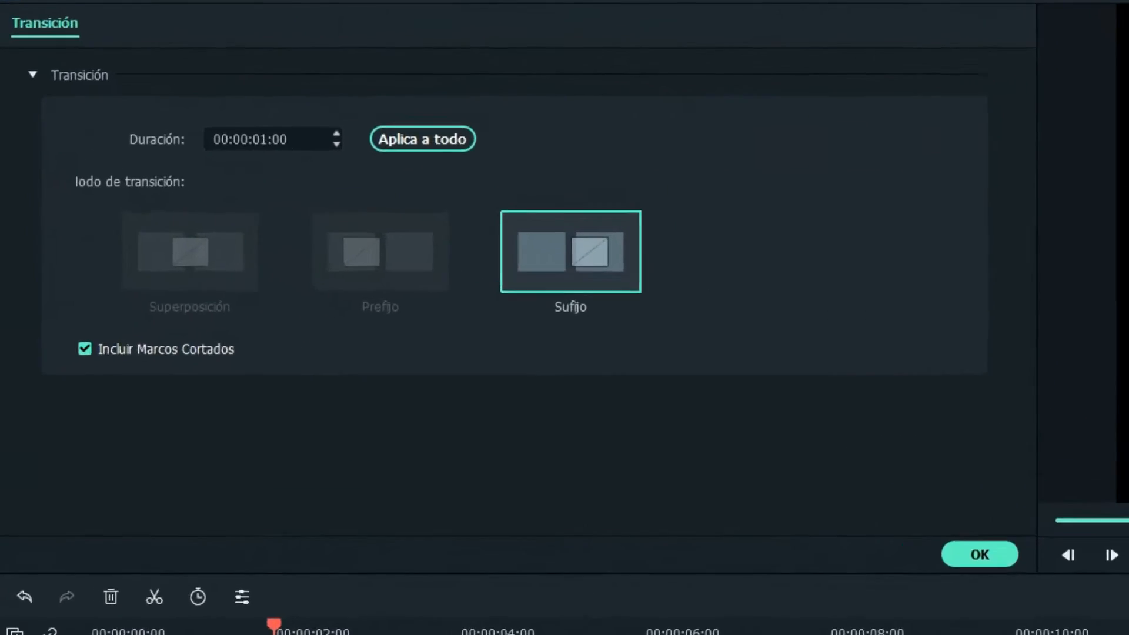
{"action": "left_click", "coordinate": [160, 102]}
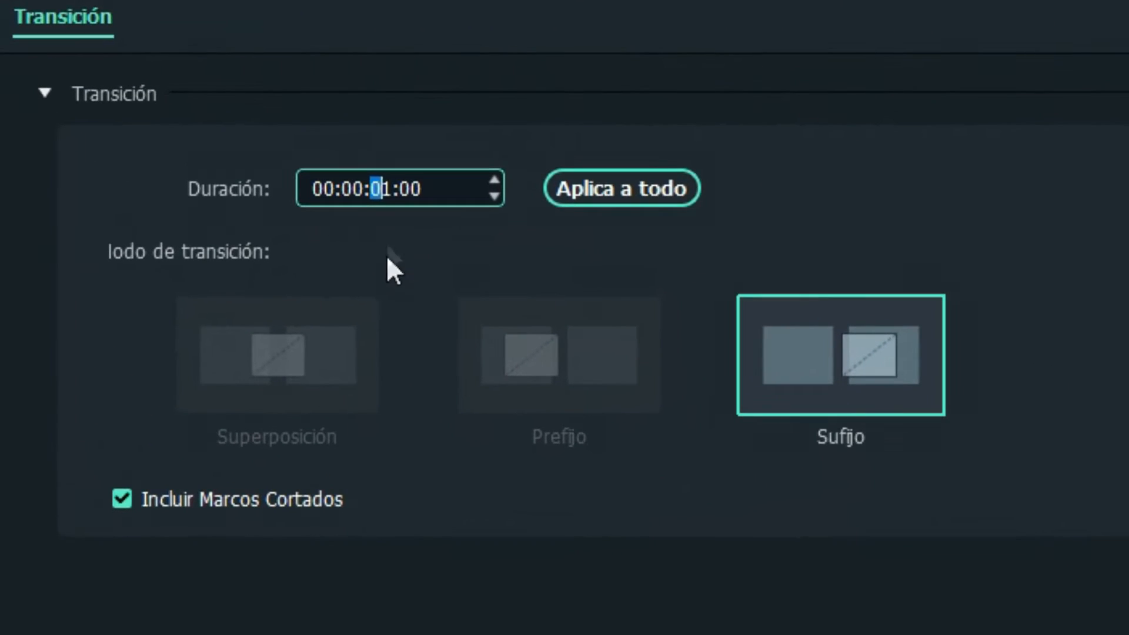
{"action": "type", "text": "2"}
{"action": "key", "text": "Return"}
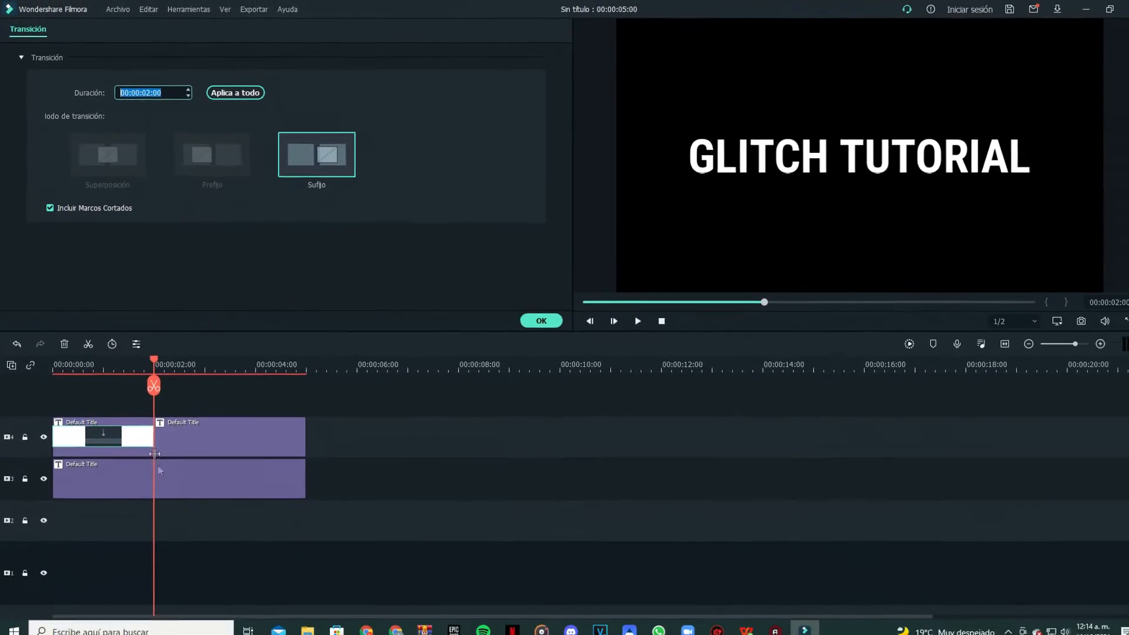
Play the title sequence from the beginning of the timeline to check the transition
{"action": "left_click", "coordinate": [147, 350]}
{"action": "left_click_drag", "start_coordinate": [146, 351], "coordinate": [2, 373]}
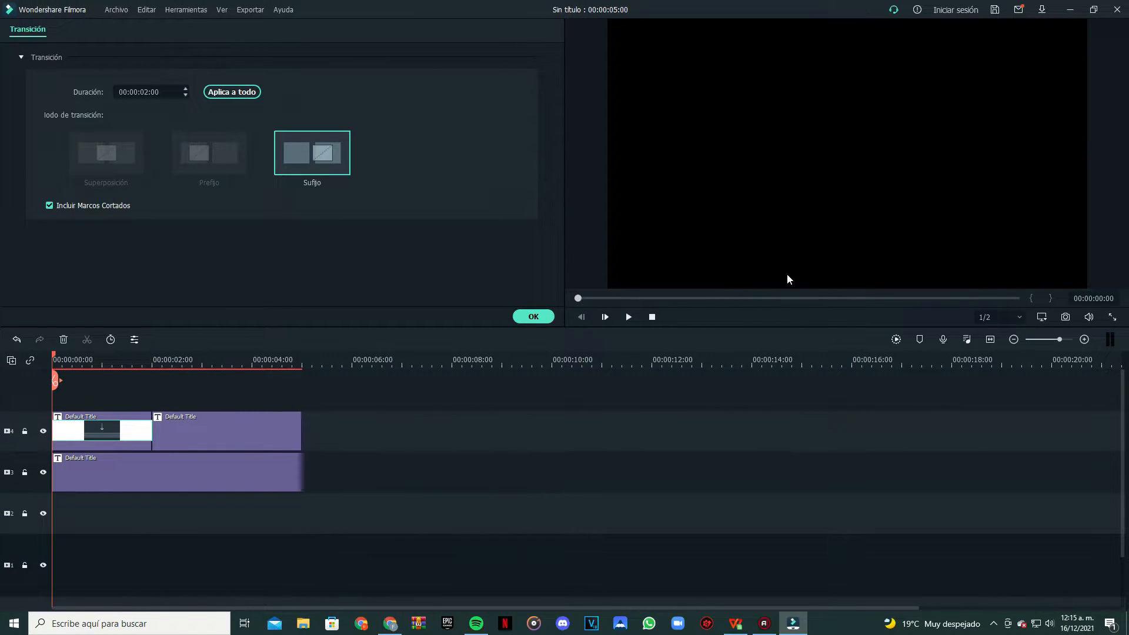
{"action": "key", "text": "space"}
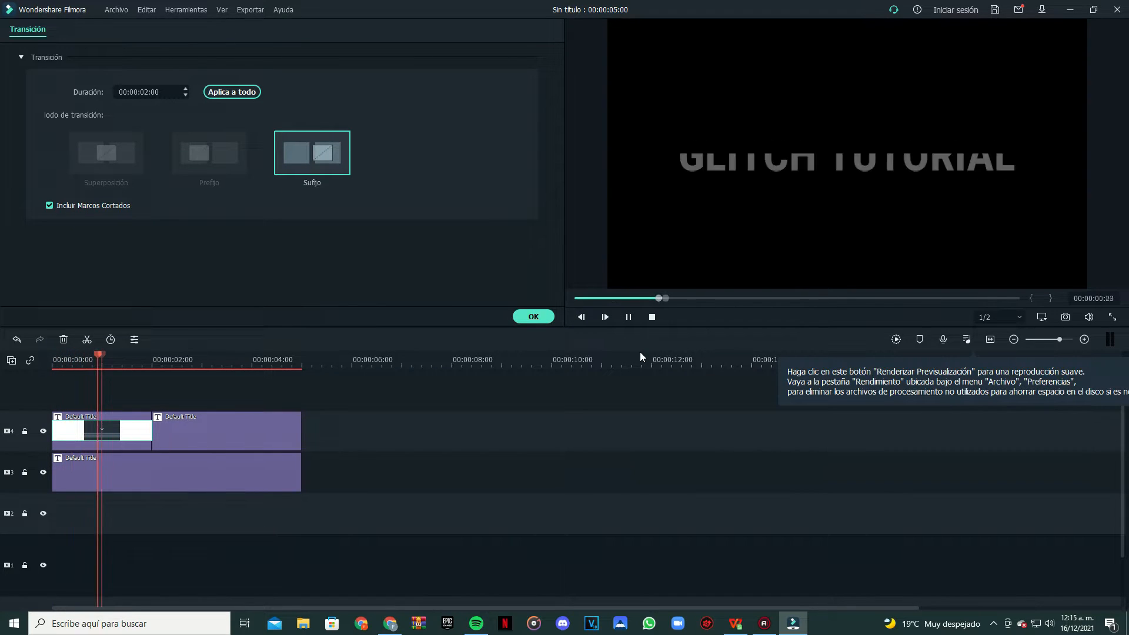
Stop the preview, accept the transition settings and export the project as an MP4 named Mi videeee
{"action": "left_click", "coordinate": [651, 317]}
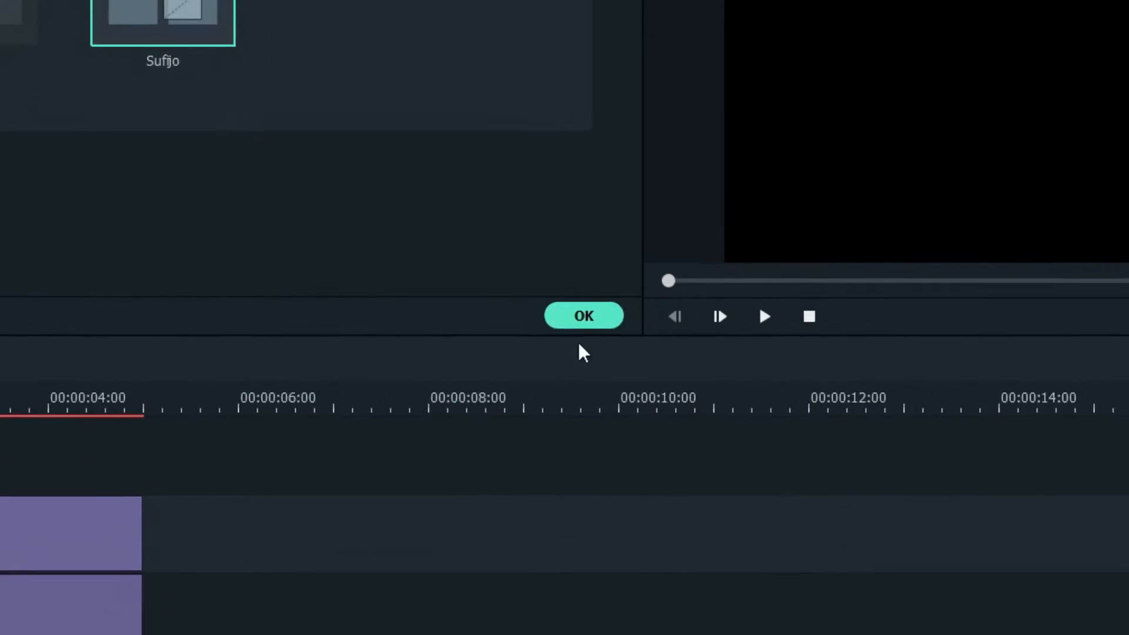
{"action": "left_click", "coordinate": [533, 316]}
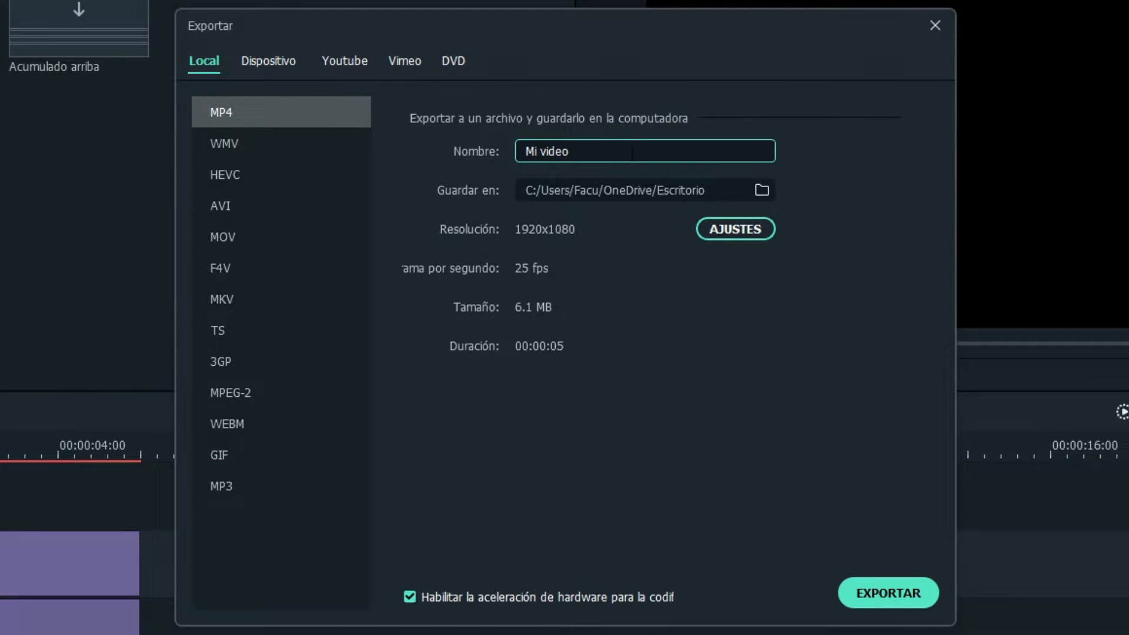
{"action": "left_click_drag", "start_coordinate": [569, 151], "coordinate": [557, 151]}
{"action": "key", "text": "BackSpace"}
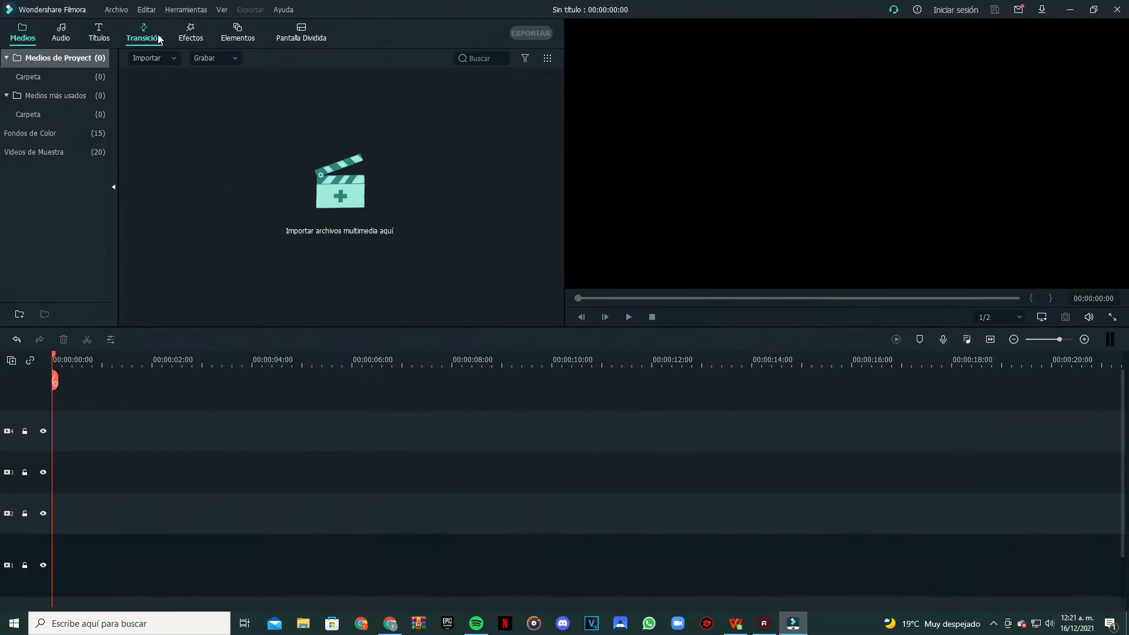
Import the exported Mi videeee file into the empty project and place it at the start of track 4
{"action": "left_click", "coordinate": [20, 32]}
{"action": "left_click", "coordinate": [351, 205]}
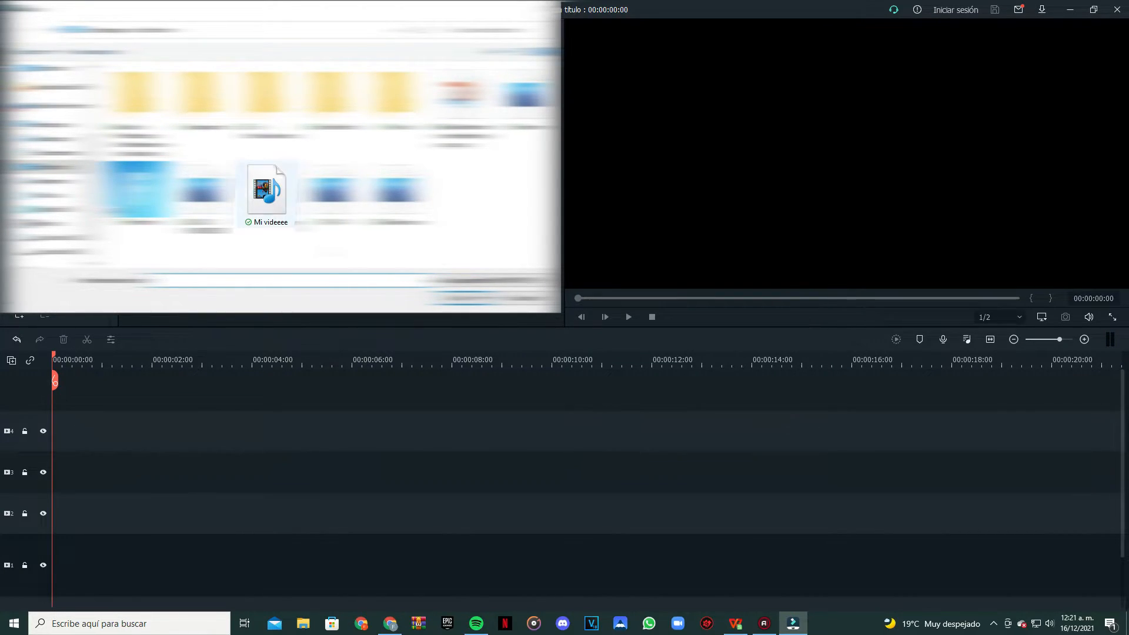
{"action": "double_click", "coordinate": [266, 189]}
{"action": "left_click_drag", "start_coordinate": [169, 102], "coordinate": [439, 411]}
Preview the clip to find the title's reveal and split it at 00:00:01:08, at 00:00:00:15 and once between them
{"action": "left_click", "coordinate": [628, 316]}
{"action": "left_click", "coordinate": [629, 318]}
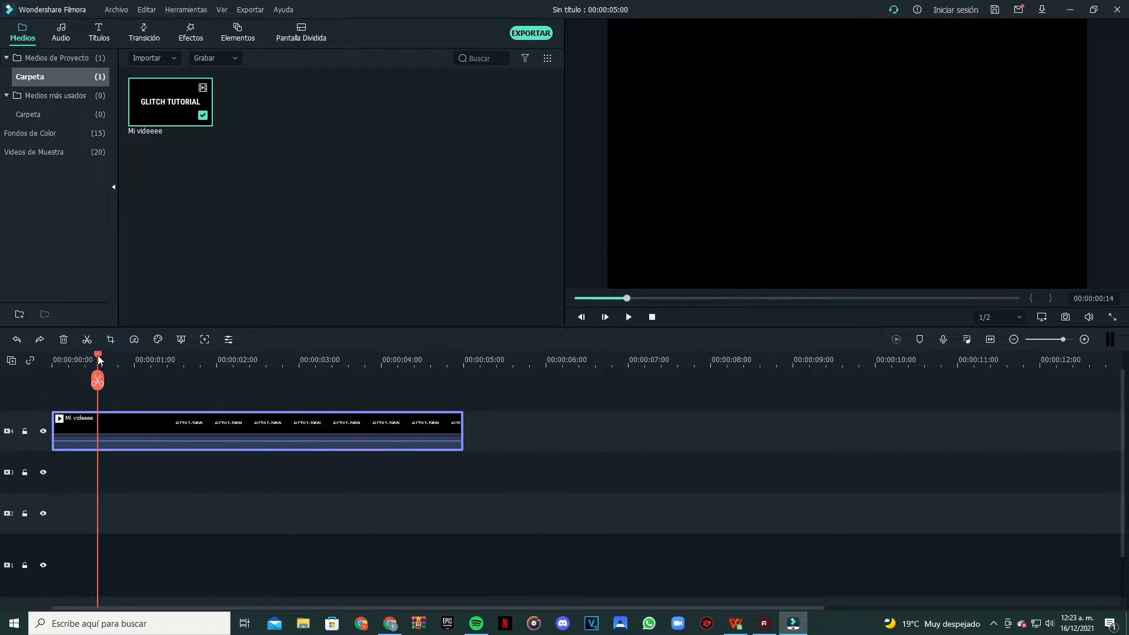
{"action": "mouse_move", "coordinate": [96, 359]}
{"action": "left_mouse_down"}
{"action": "mouse_move", "coordinate": [58, 360]}
{"action": "mouse_move", "coordinate": [159, 360]}
{"action": "mouse_move", "coordinate": [108, 360]}
{"action": "left_mouse_up"}
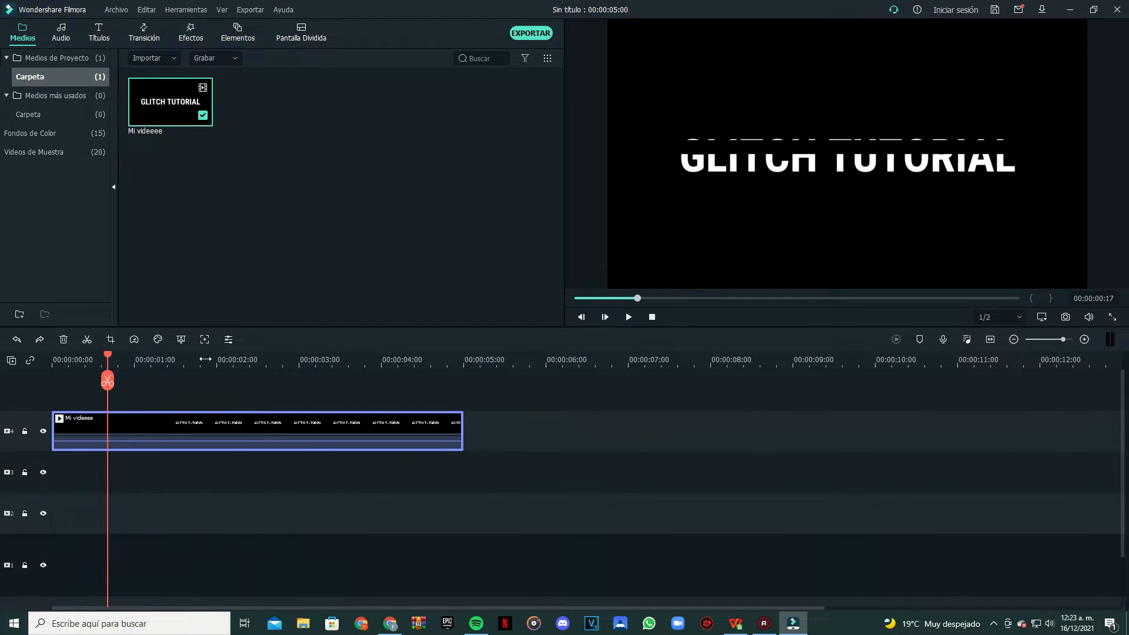
{"action": "left_click", "coordinate": [626, 319]}
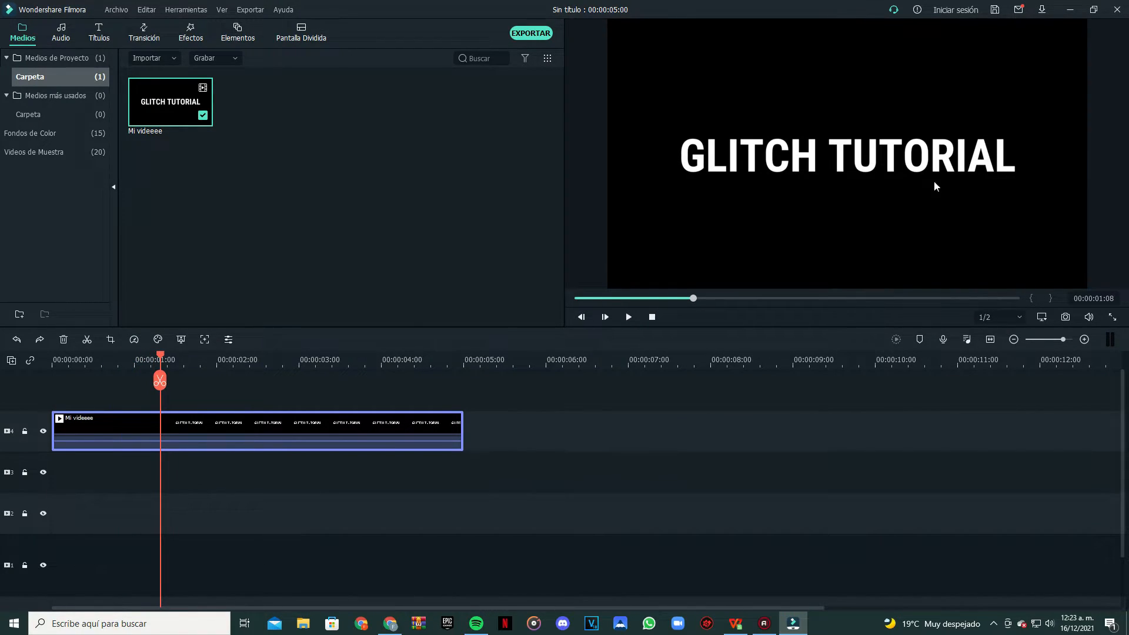
{"action": "left_click", "coordinate": [160, 382]}
{"action": "left_click_drag", "start_coordinate": [160, 357], "coordinate": [106, 360]}
{"action": "left_click", "coordinate": [130, 382]}
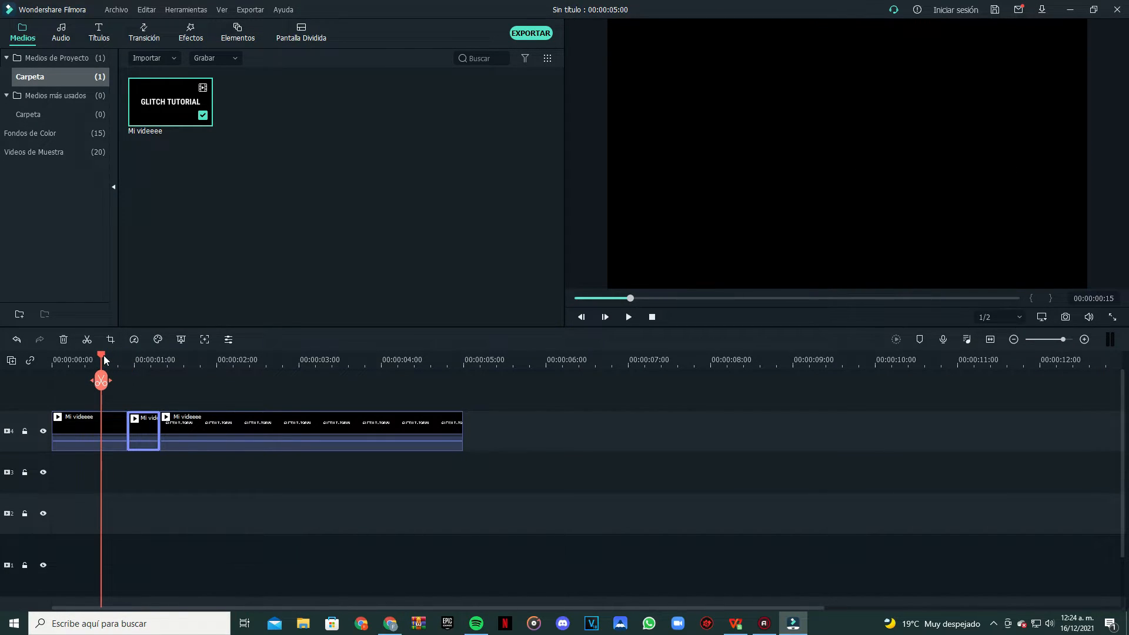
{"action": "left_click", "coordinate": [104, 381]}
{"action": "left_click", "coordinate": [652, 316]}
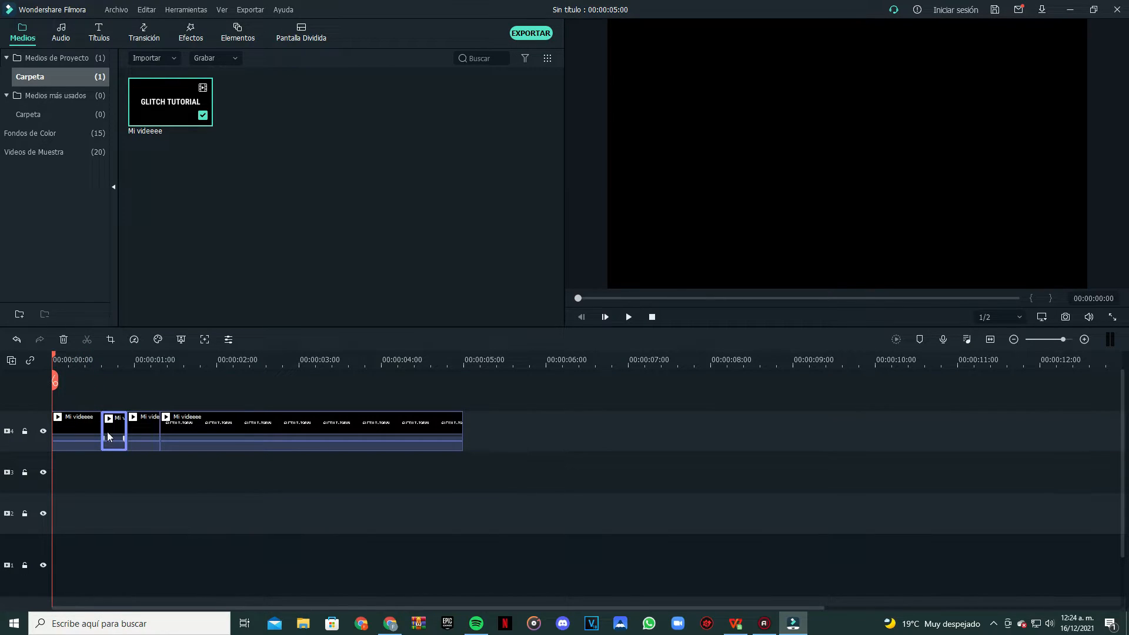
Apply the De lado 1 filter from the Movimiento category to the first three segments of the clip
{"action": "left_click", "coordinate": [193, 40]}
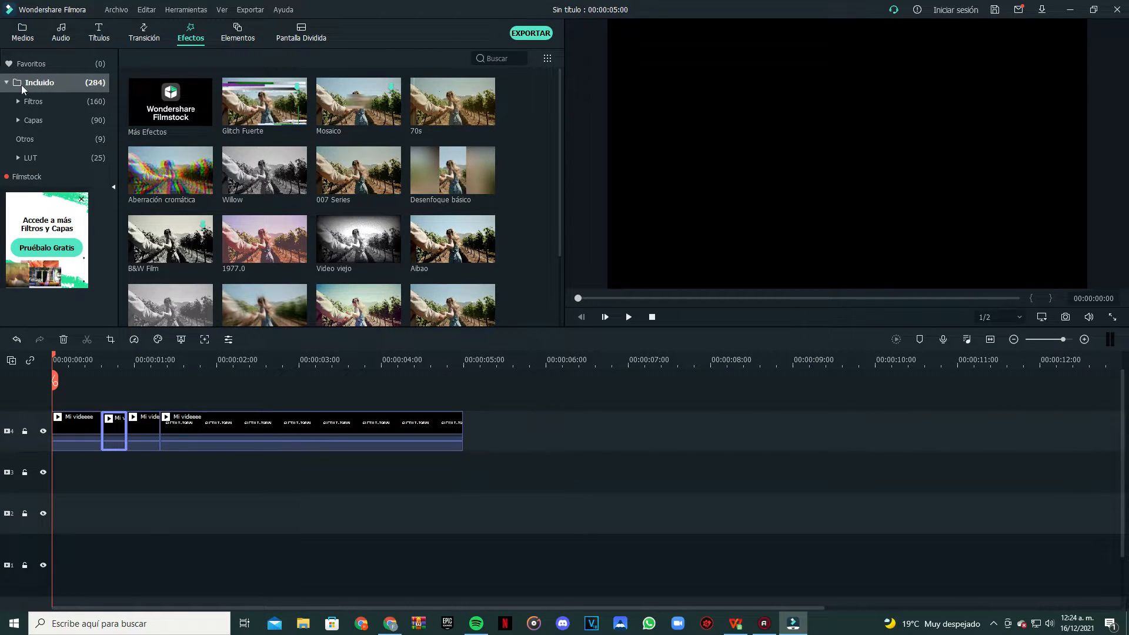
{"action": "left_click", "coordinate": [6, 83]}
{"action": "left_click", "coordinate": [5, 84]}
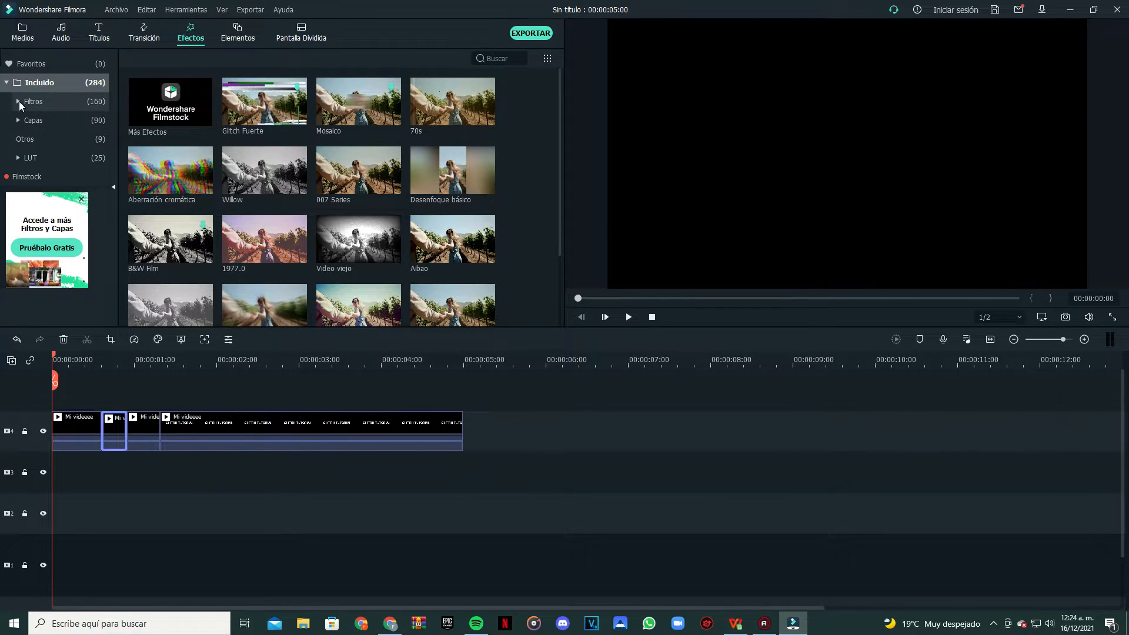
{"action": "left_click", "coordinate": [19, 103]}
{"action": "left_click", "coordinate": [59, 120]}
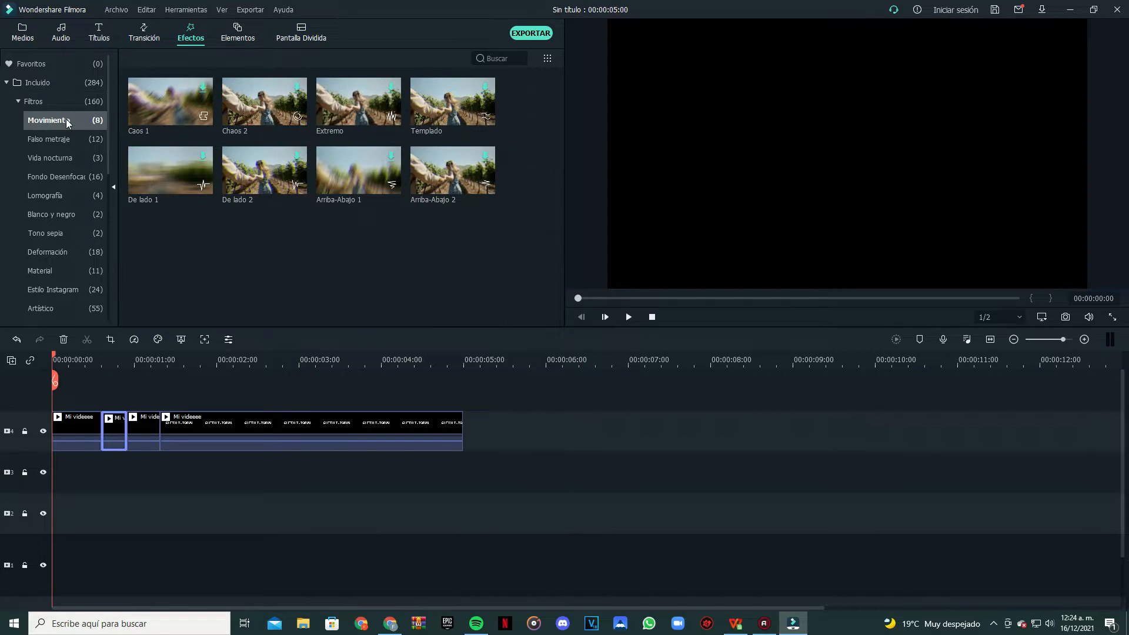
{"action": "left_click_drag", "start_coordinate": [167, 174], "coordinate": [162, 236]}
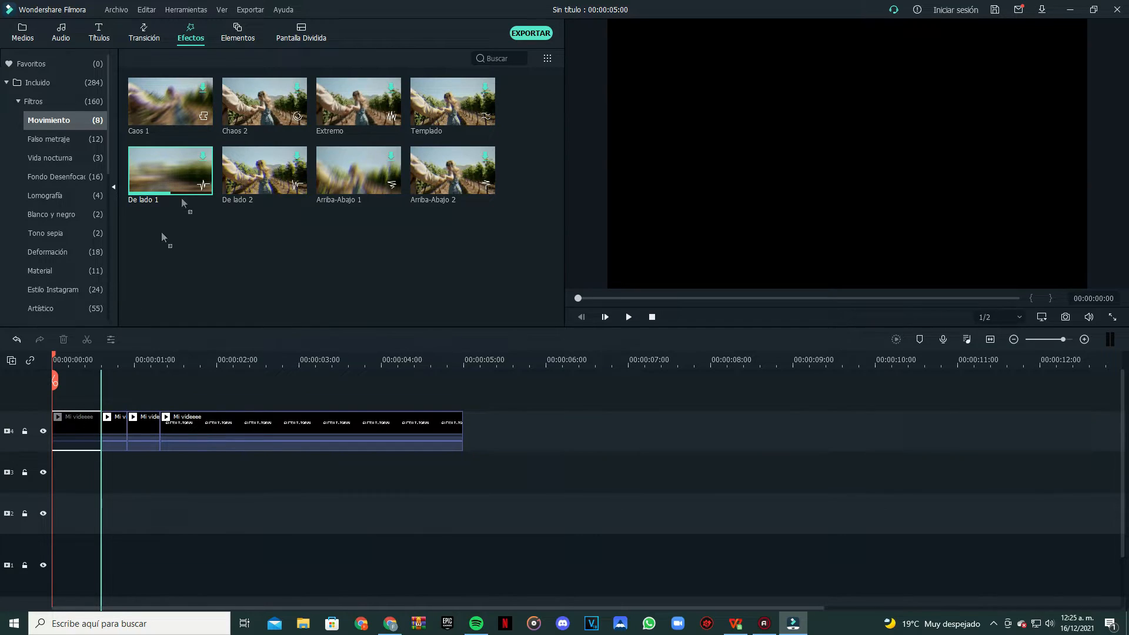
{"action": "left_click_drag", "start_coordinate": [189, 174], "coordinate": [146, 434]}
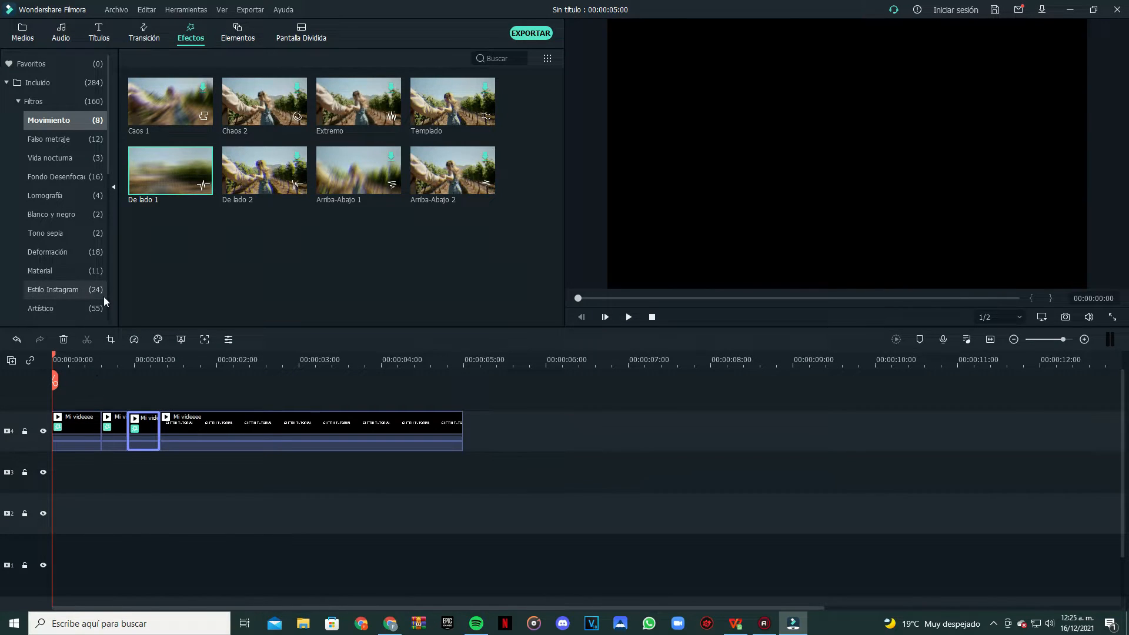
Apply the Aberración cromática filter from the Deformación category to the second and third segments
{"action": "left_click", "coordinate": [58, 177]}
{"action": "scroll", "coordinate": [70, 194], "scroll_direction": "down", "scroll_amount": 1}
{"action": "left_click", "coordinate": [86, 215]}
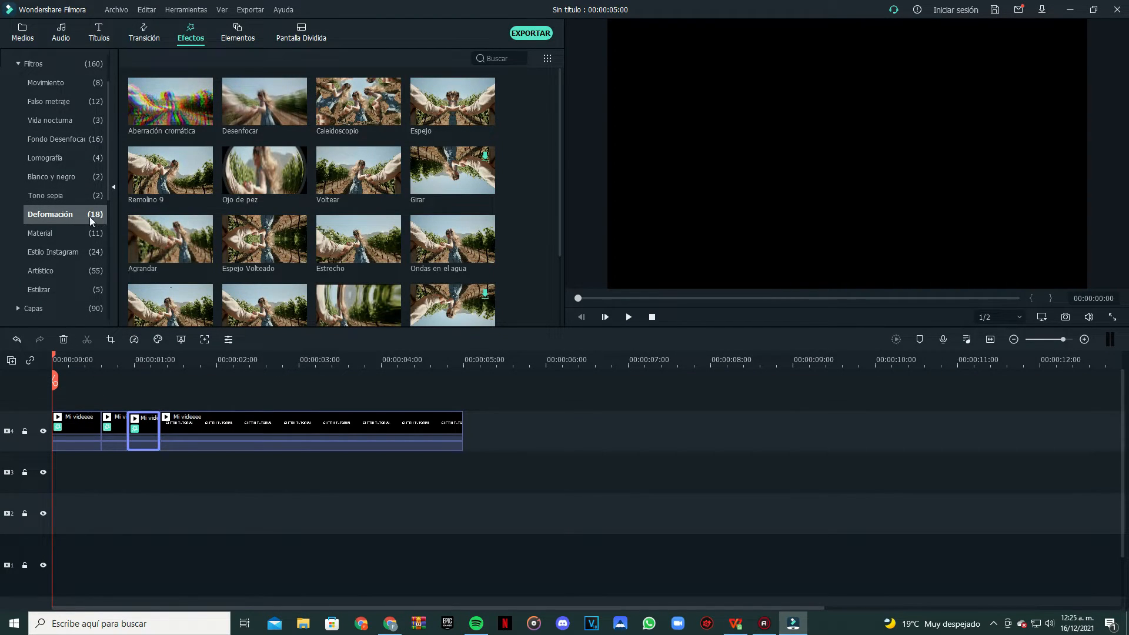
{"action": "left_click_drag", "start_coordinate": [165, 118], "coordinate": [166, 127]}
{"action": "left_click_drag", "start_coordinate": [155, 233], "coordinate": [111, 429]}
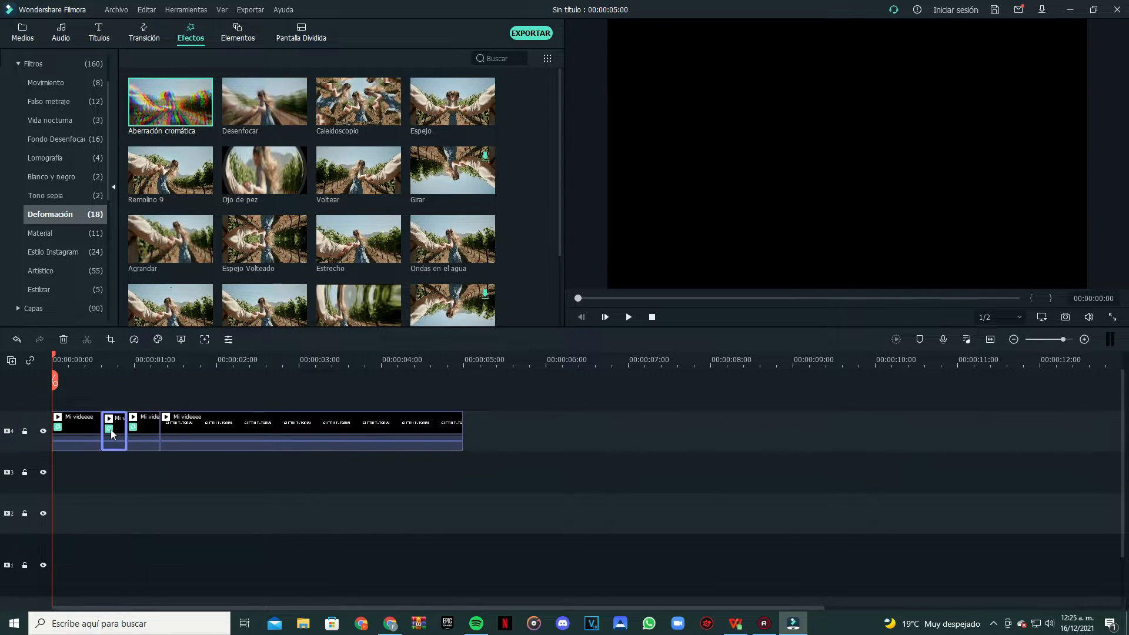
{"action": "left_click_drag", "start_coordinate": [158, 129], "coordinate": [146, 432]}
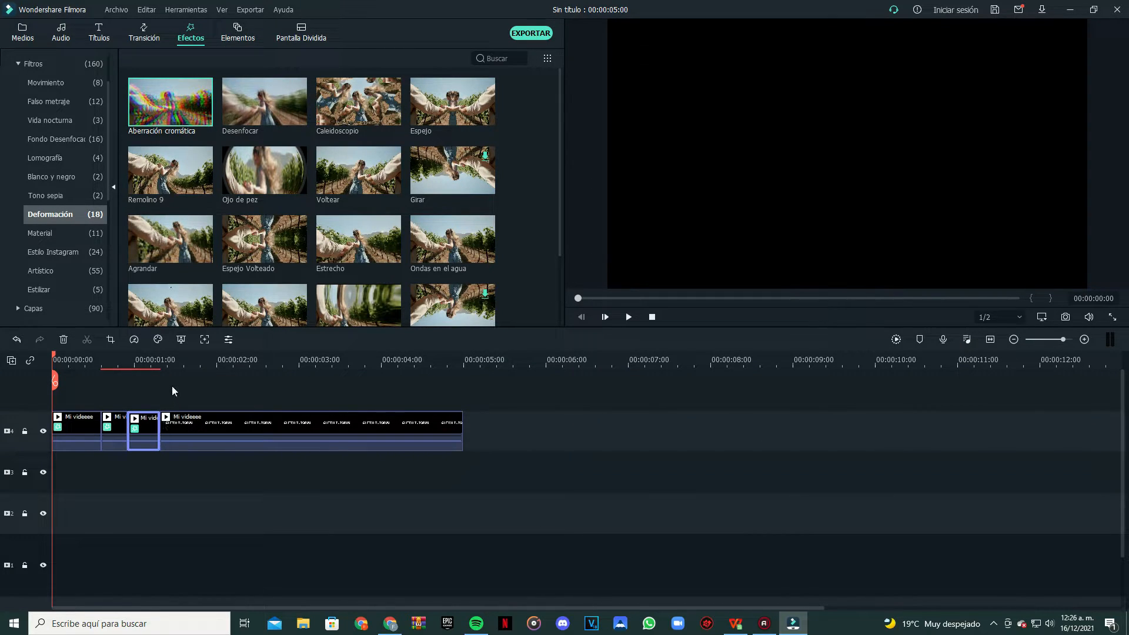
Apply the Espejo filter to the second and third segments and preview the effects
{"action": "scroll", "coordinate": [537, 315], "scroll_direction": "down", "scroll_amount": 3}
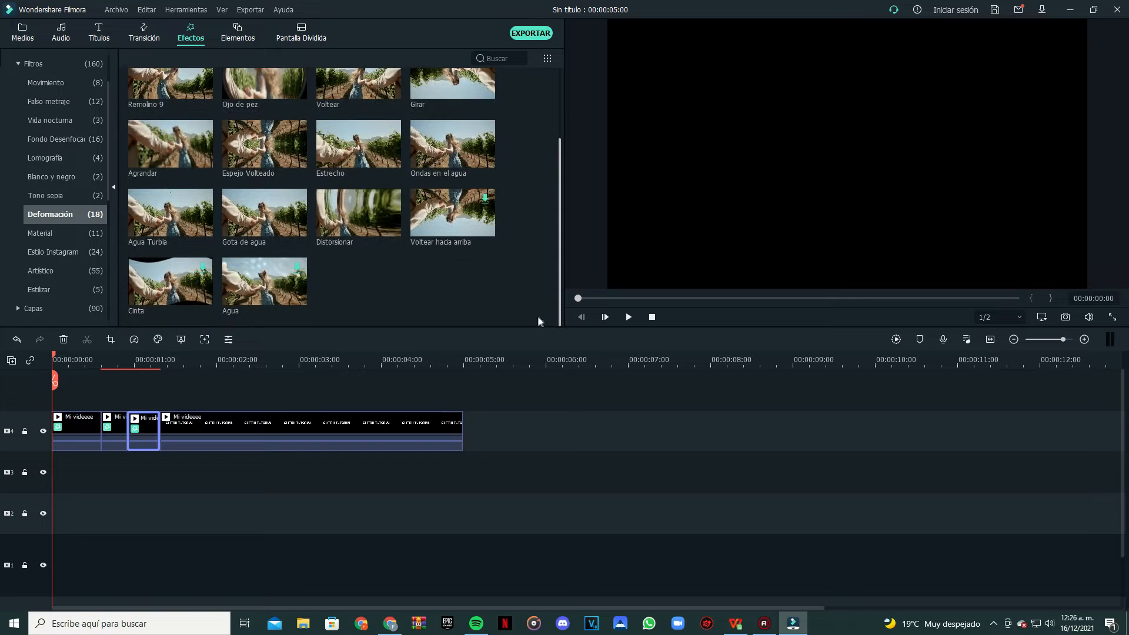
{"action": "scroll", "coordinate": [537, 297], "scroll_direction": "up", "scroll_amount": 2}
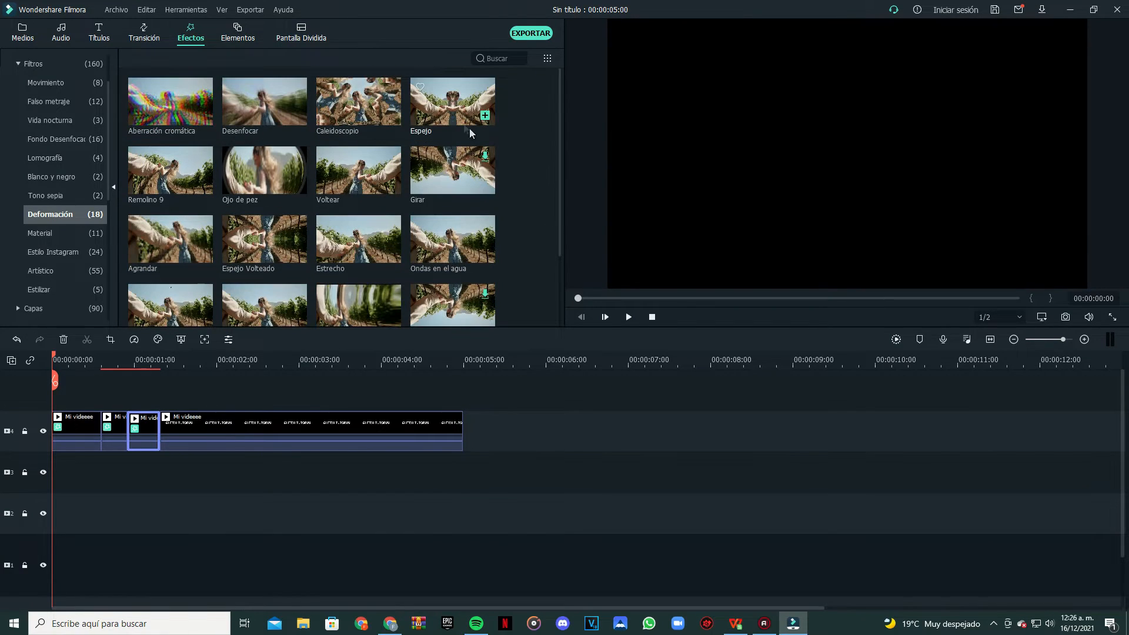
{"action": "left_click_drag", "start_coordinate": [455, 171], "coordinate": [116, 428]}
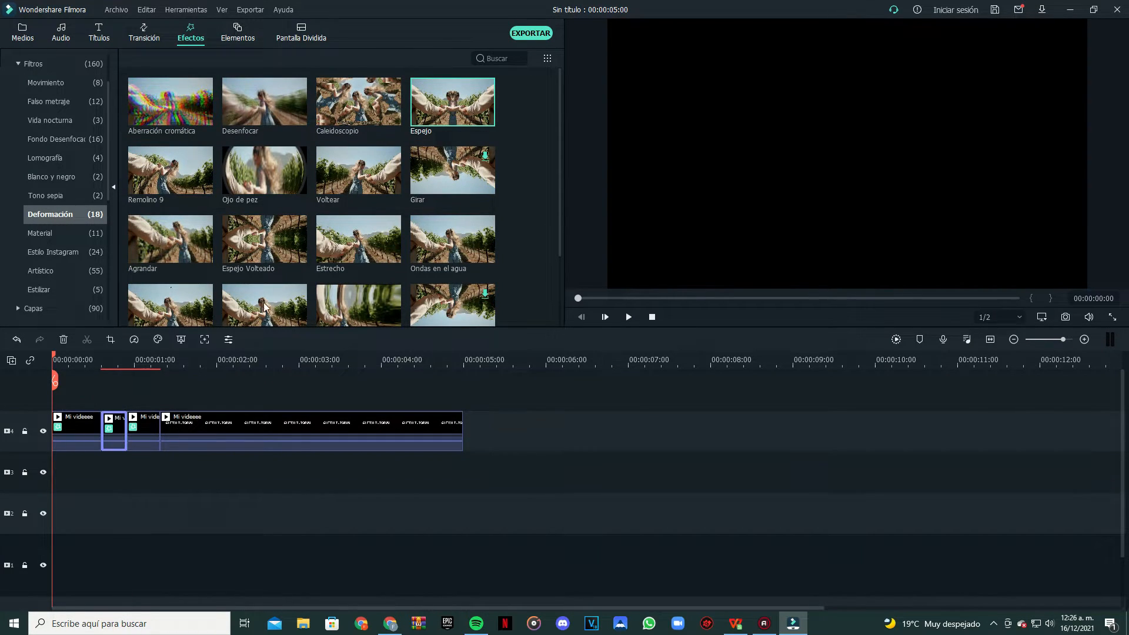
{"action": "left_click_drag", "start_coordinate": [451, 134], "coordinate": [131, 431]}
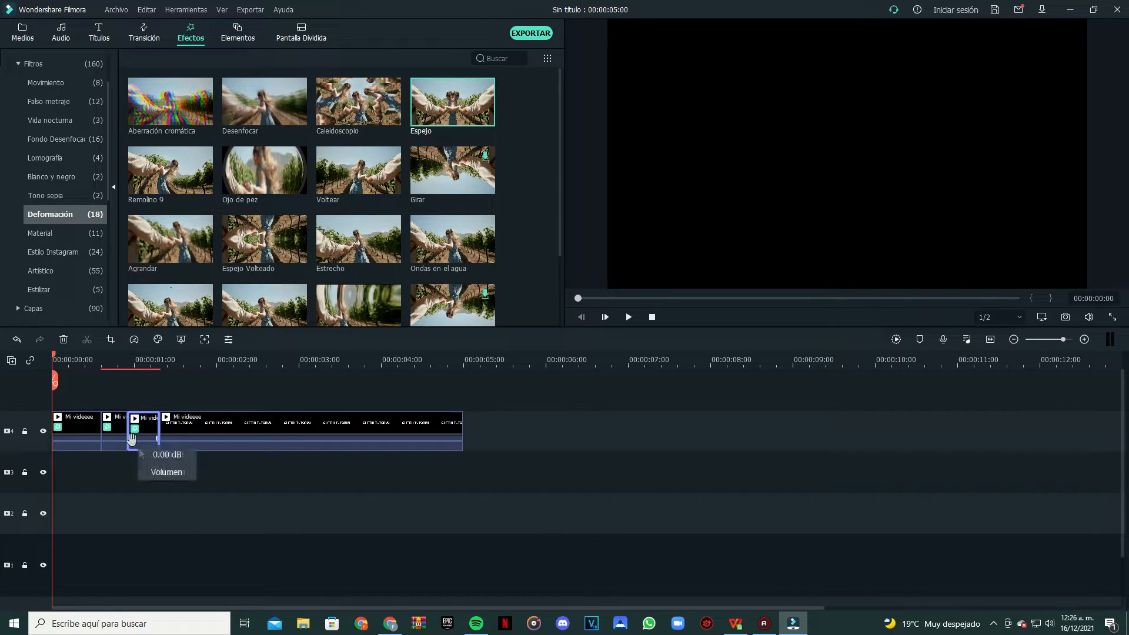
{"action": "left_click", "coordinate": [627, 317]}
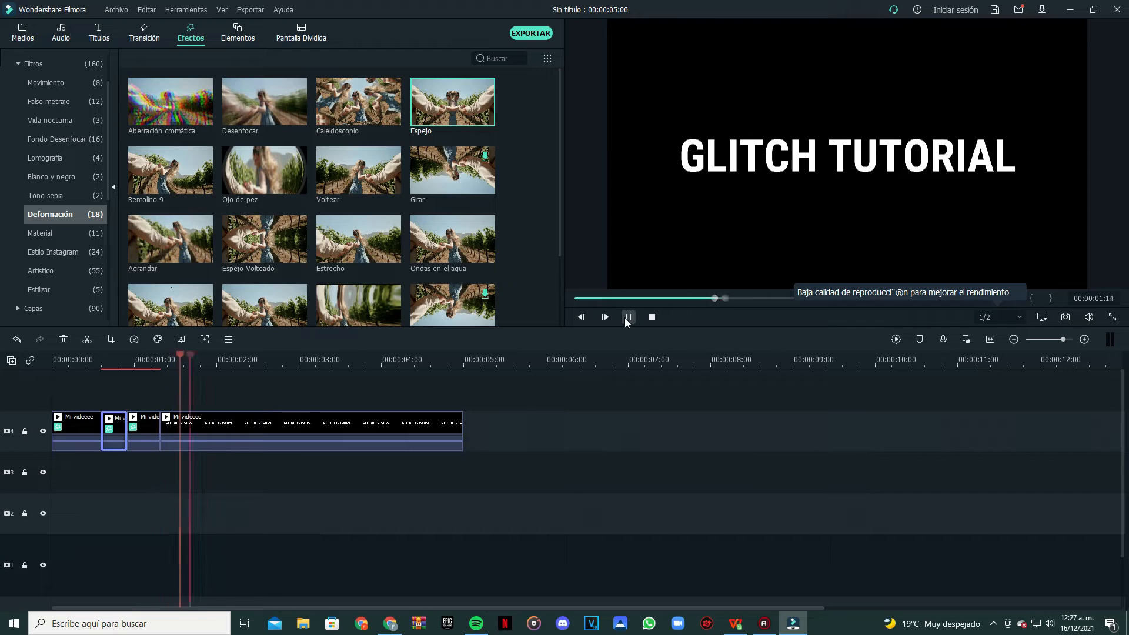
{"action": "left_click", "coordinate": [628, 317]}
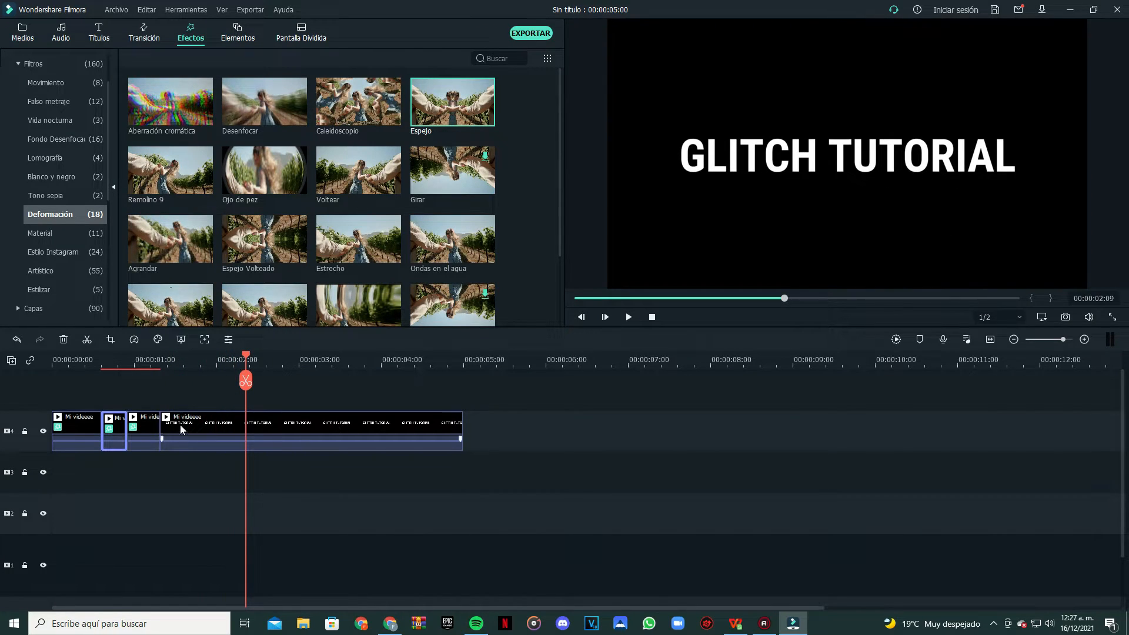
In the second segment's video effects, reduce the Fade of Aberración cromática to 0.01 and keep Alfa at 100
{"action": "double_click", "coordinate": [108, 432]}
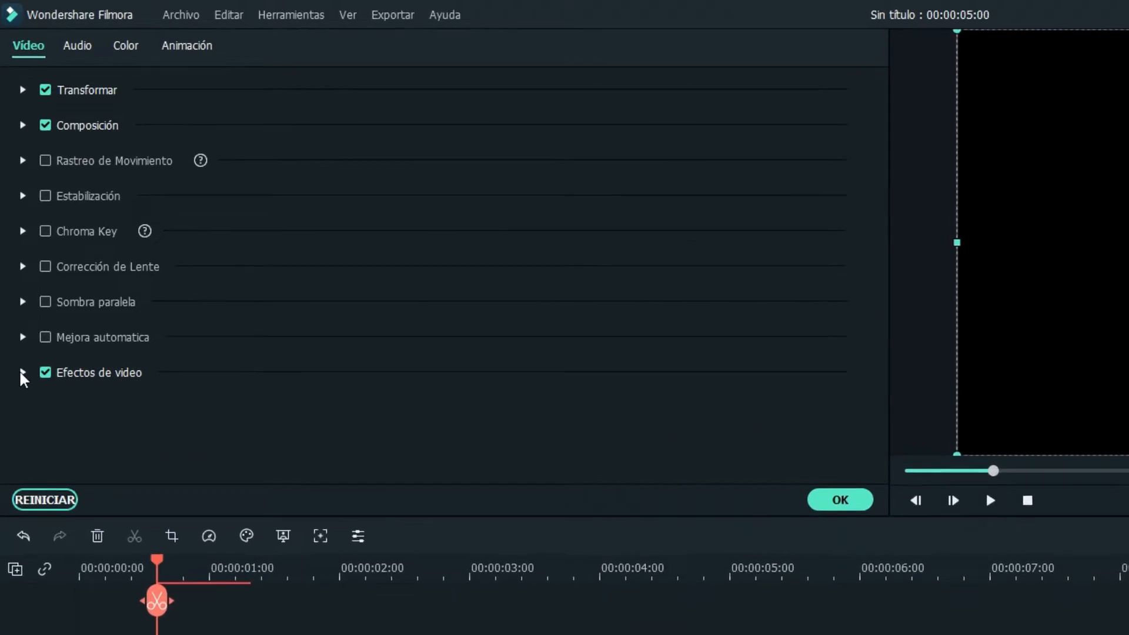
{"action": "left_click", "coordinate": [16, 235]}
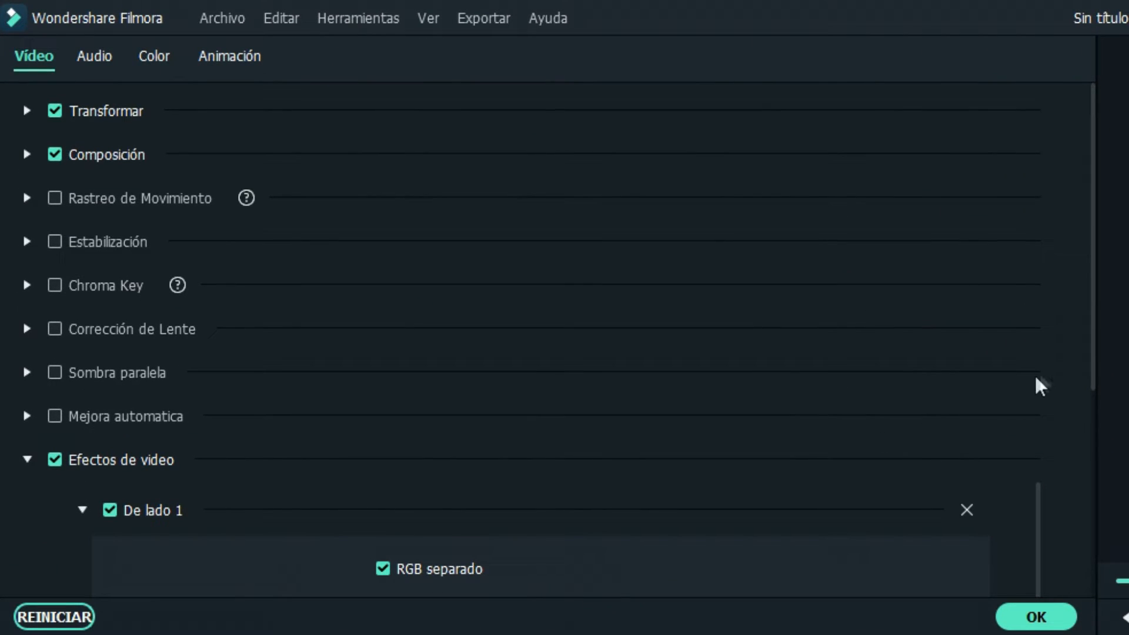
{"action": "left_click_drag", "start_coordinate": [1080, 373], "coordinate": [1101, 565]}
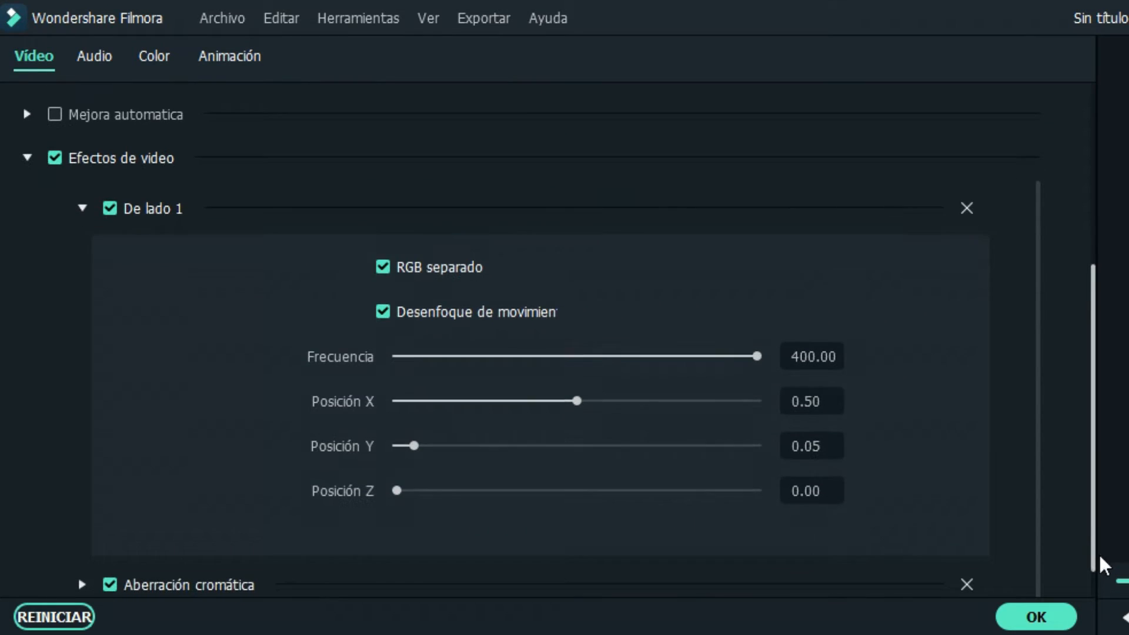
{"action": "left_click", "coordinate": [84, 212]}
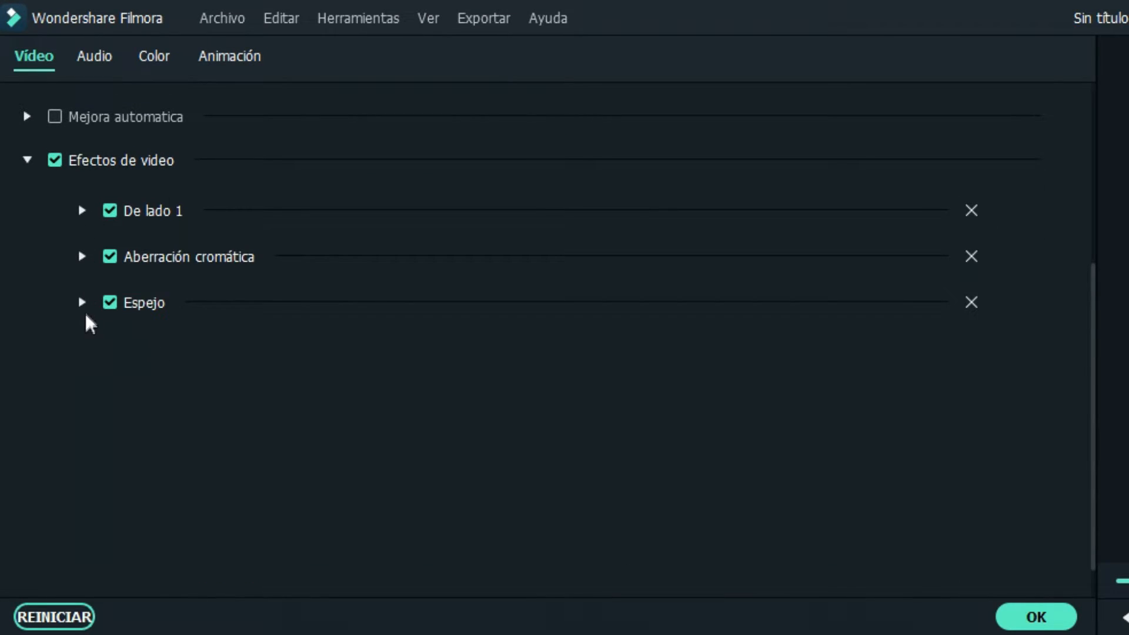
{"action": "left_click", "coordinate": [76, 238]}
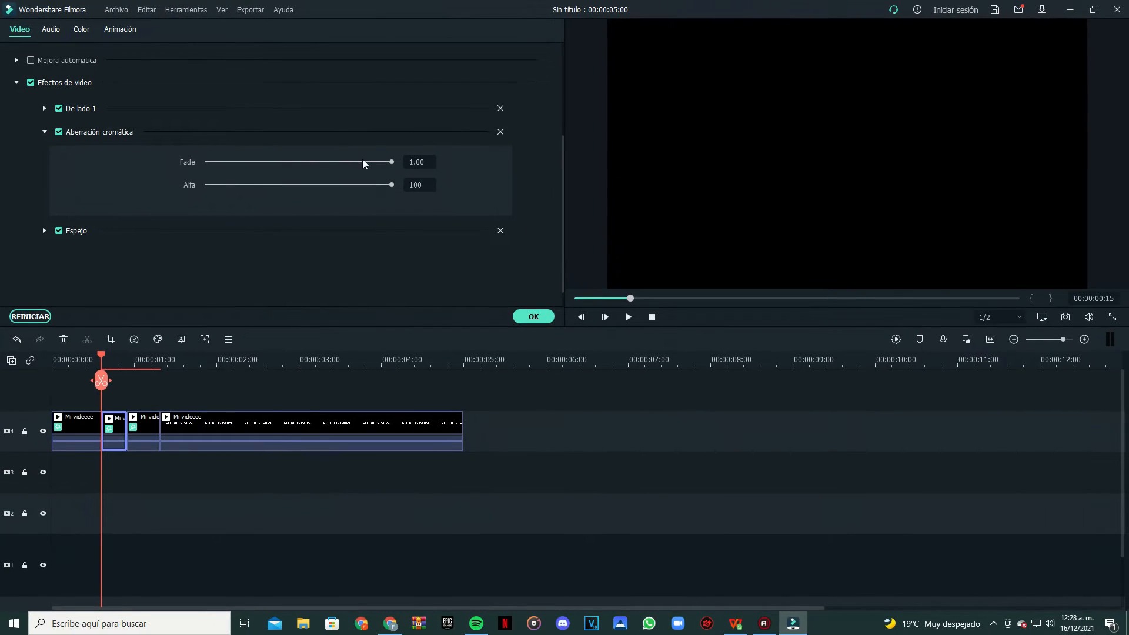
{"action": "left_click_drag", "start_coordinate": [103, 356], "coordinate": [112, 357]}
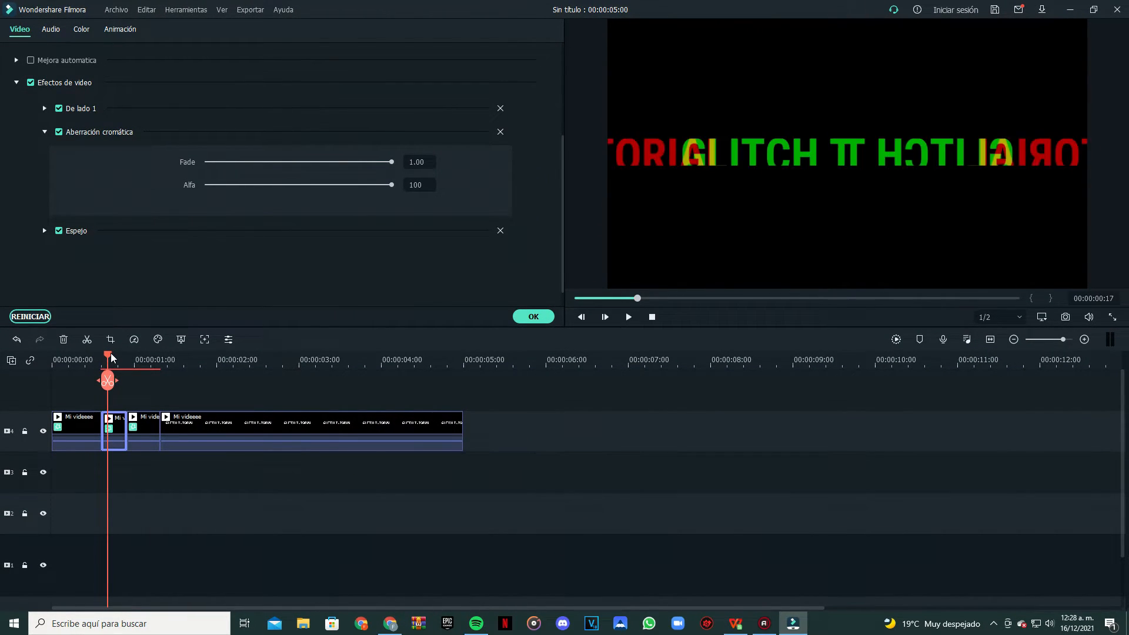
{"action": "left_click_drag", "start_coordinate": [391, 162], "coordinate": [211, 164]}
{"action": "mouse_move", "coordinate": [389, 187]}
{"action": "left_mouse_down"}
{"action": "mouse_move", "coordinate": [283, 186]}
{"action": "mouse_move", "coordinate": [391, 186]}
{"action": "left_mouse_up"}
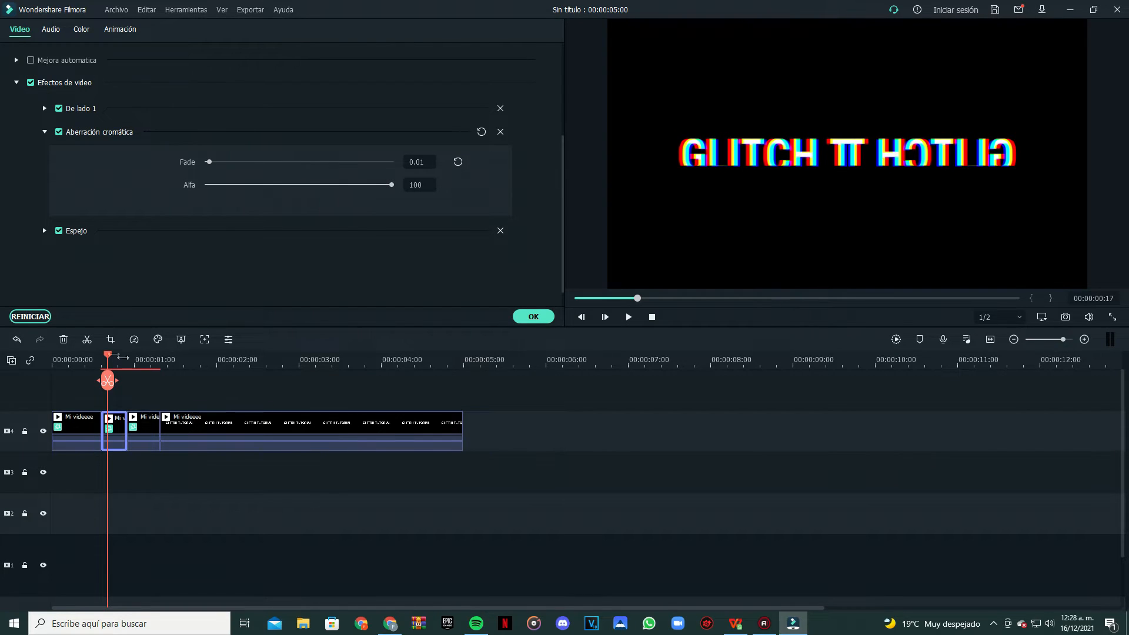
Play the sequence from the beginning to check the adjusted chromatic aberration
{"action": "left_click_drag", "start_coordinate": [107, 360], "coordinate": [53, 359]}
{"action": "left_click", "coordinate": [628, 317]}
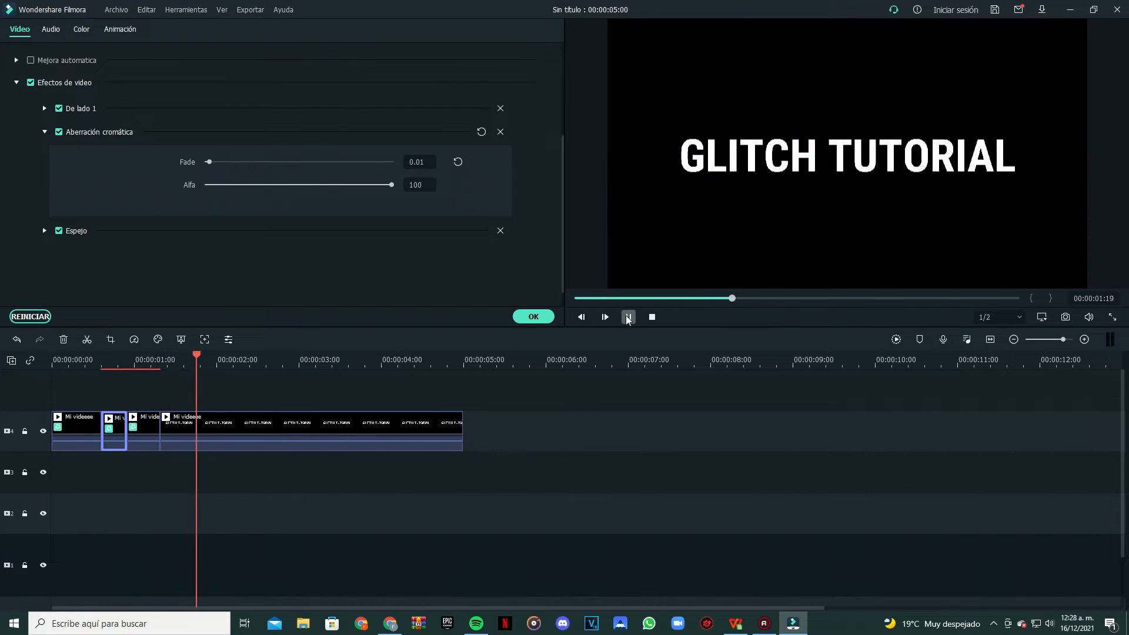
{"action": "left_click", "coordinate": [628, 317]}
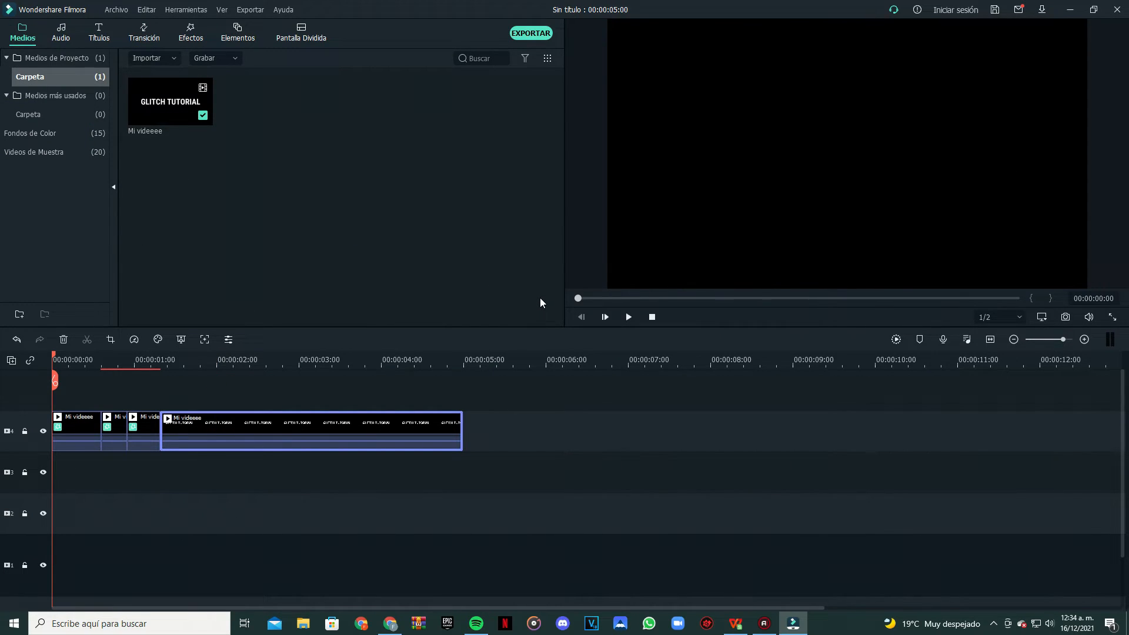
Apply the De lado 1 and Aberración cromática filters to the long final segment
{"action": "left_click", "coordinate": [99, 32]}
{"action": "left_click", "coordinate": [377, 362]}
{"action": "left_click", "coordinate": [189, 35]}
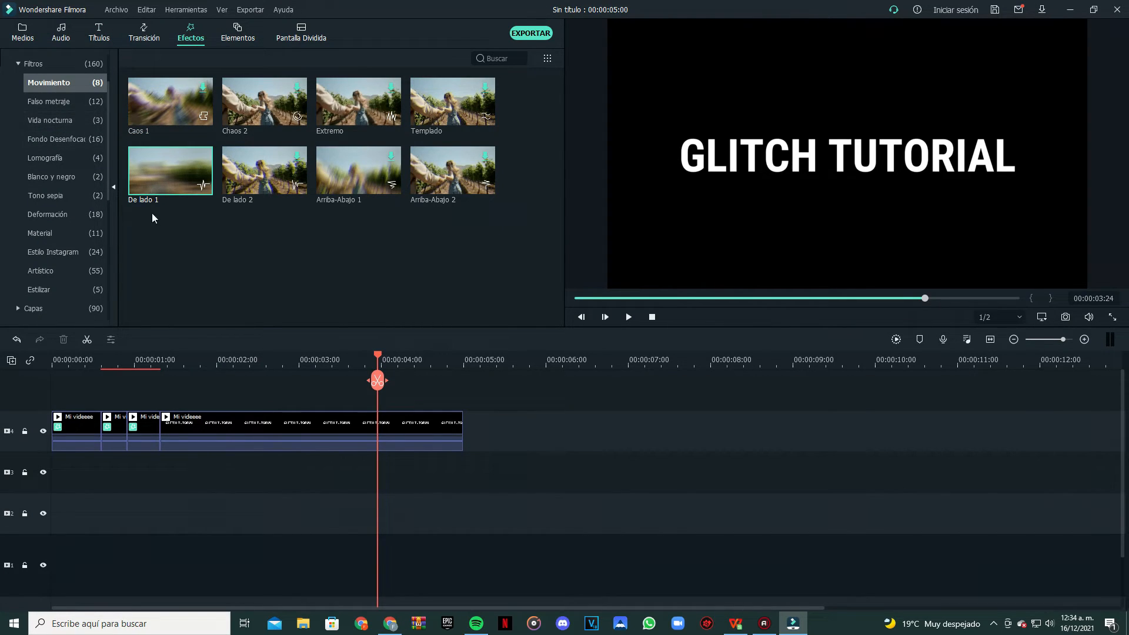
{"action": "left_click_drag", "start_coordinate": [177, 205], "coordinate": [211, 426]}
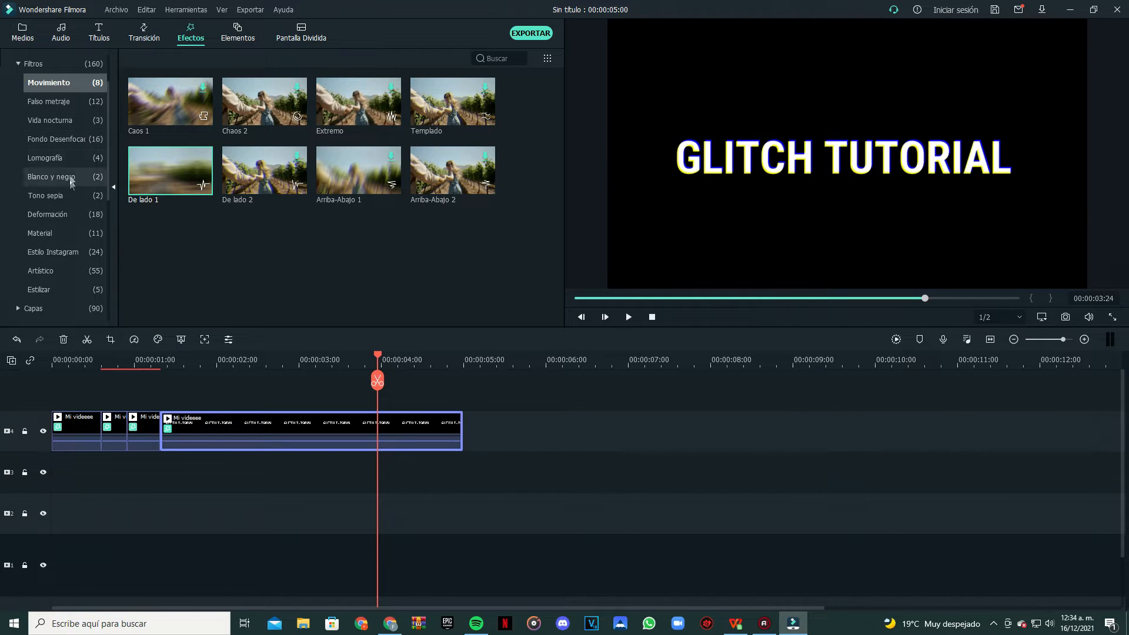
{"action": "left_click", "coordinate": [64, 216]}
{"action": "left_click_drag", "start_coordinate": [200, 115], "coordinate": [216, 425]}
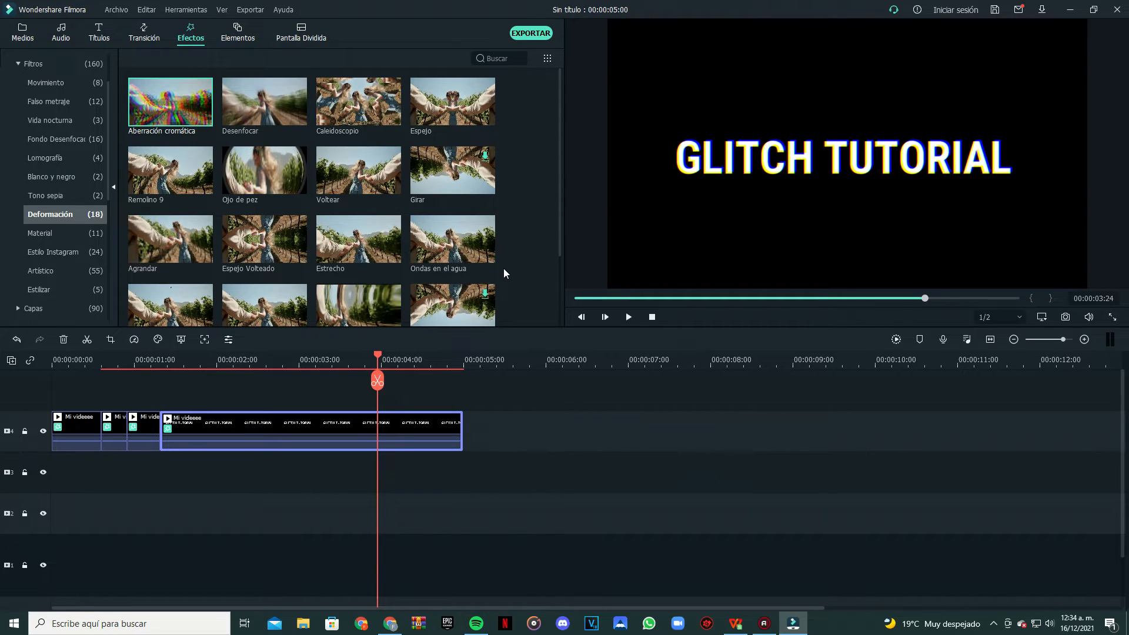
In the long final segment's De lado 1 effect, reduce Frecuencia to about 3.82 and Posición X to 0.04
{"action": "scroll", "coordinate": [503, 268], "scroll_direction": "down", "scroll_amount": 2}
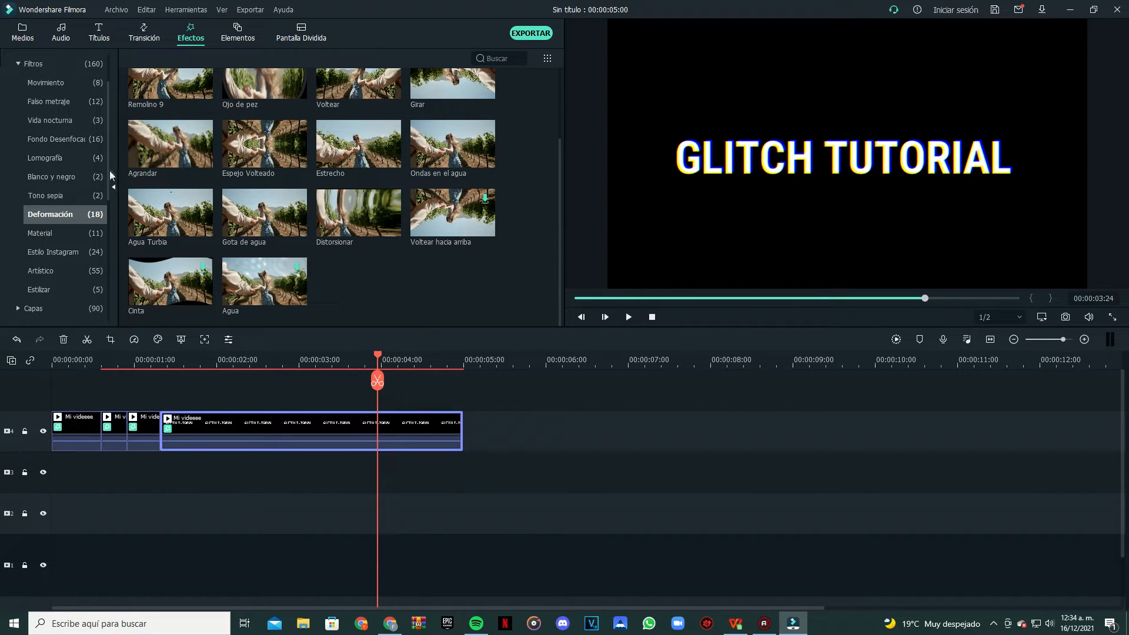
{"action": "double_click", "coordinate": [182, 432]}
{"action": "scroll", "coordinate": [65, 259], "scroll_direction": "down", "scroll_amount": 3}
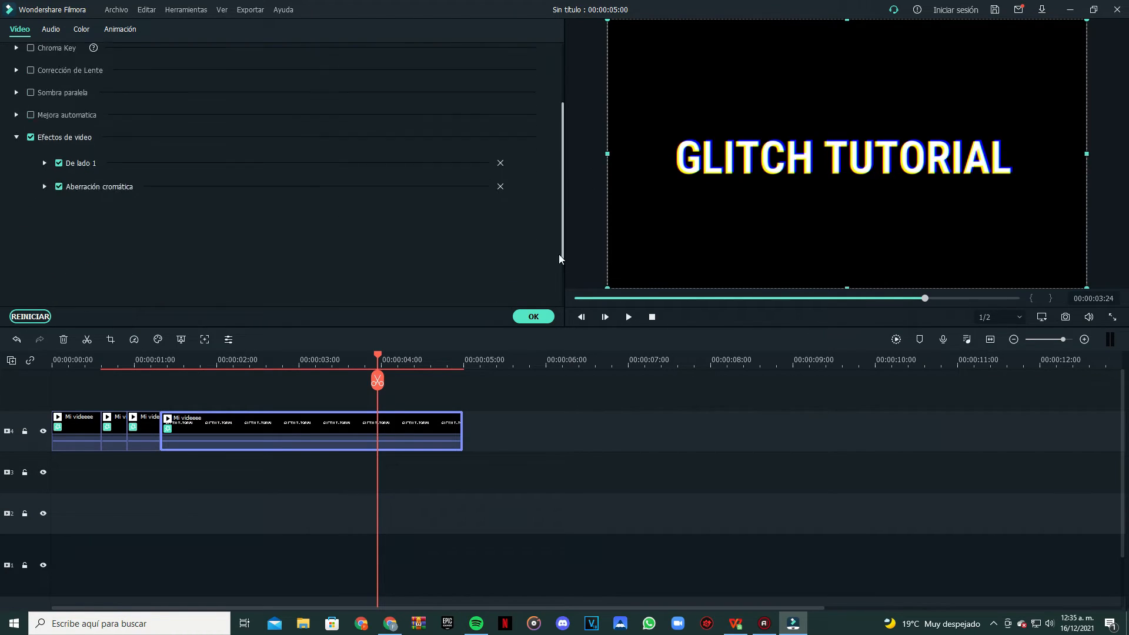
{"action": "left_click", "coordinate": [45, 167]}
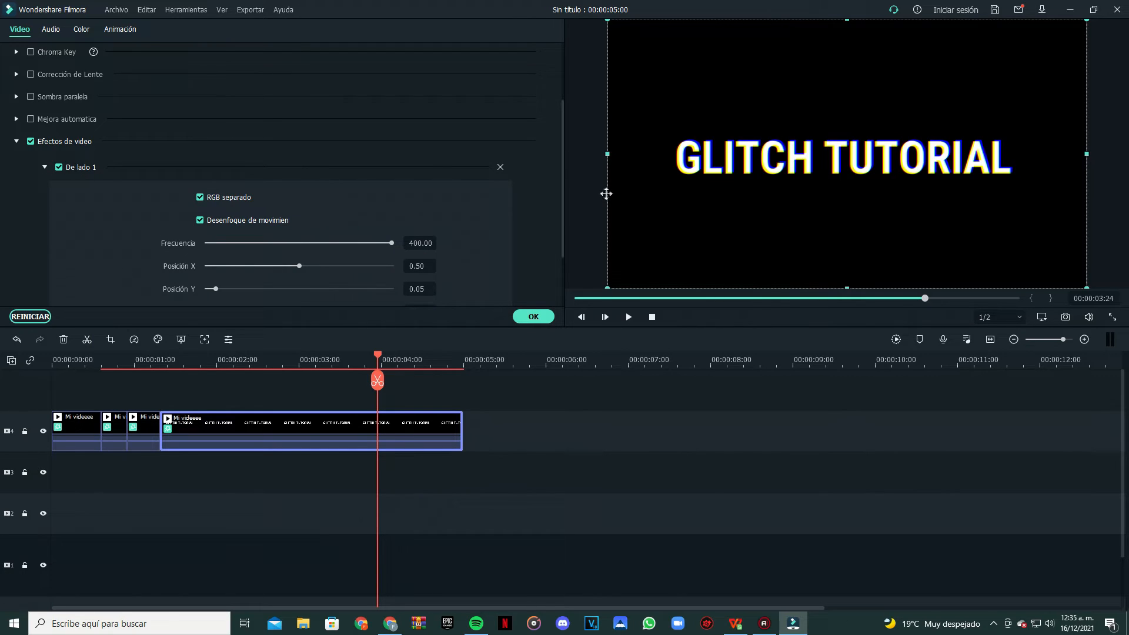
{"action": "scroll", "coordinate": [563, 212], "scroll_direction": "down", "scroll_amount": 1}
{"action": "left_click_drag", "start_coordinate": [391, 189], "coordinate": [207, 195]}
{"action": "left_click_drag", "start_coordinate": [300, 211], "coordinate": [214, 215]}
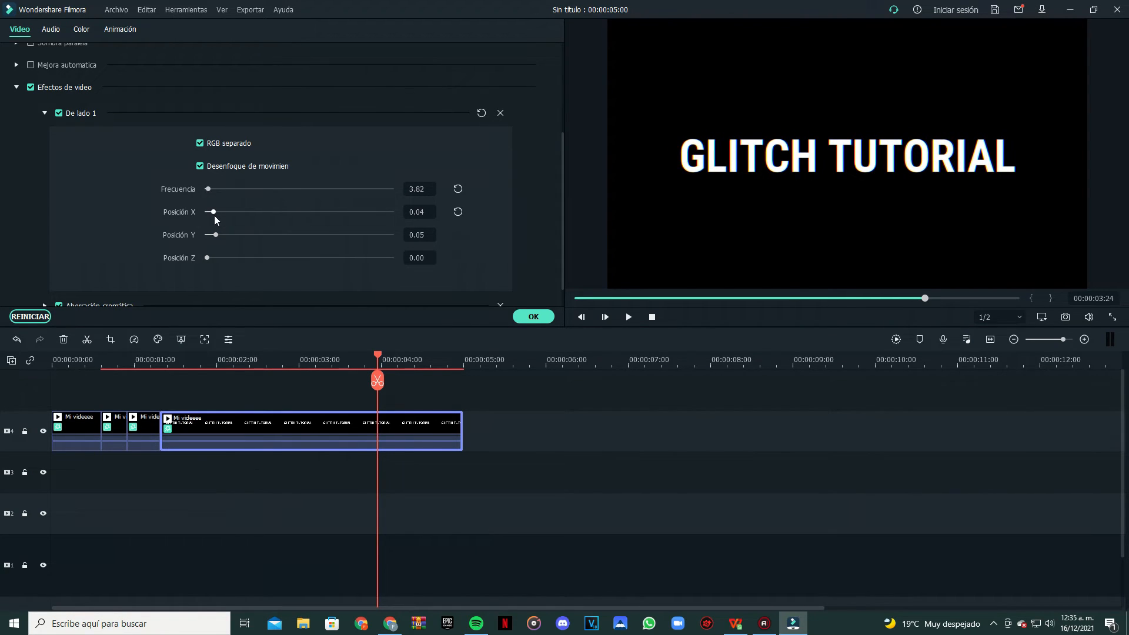
Reduce the final segment's Aberración cromática Fade to 0.20 and move the playhead back to 00:00:01:00
{"action": "scroll", "coordinate": [562, 240], "scroll_direction": "down", "scroll_amount": 1}
{"action": "left_click", "coordinate": [85, 284]}
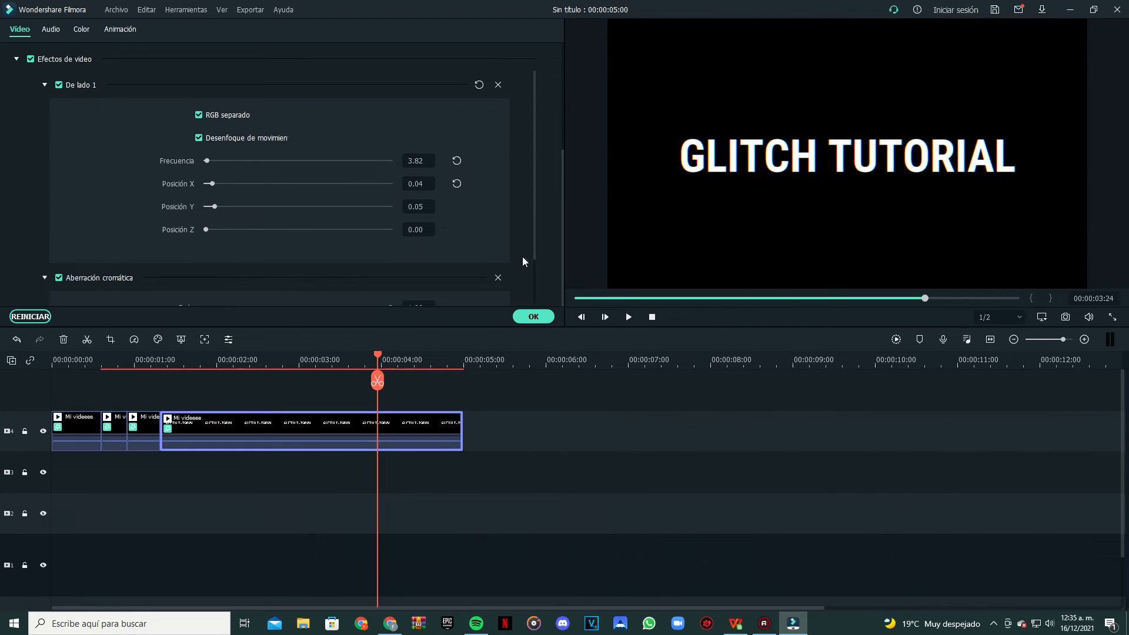
{"action": "scroll", "coordinate": [533, 260], "scroll_direction": "down", "scroll_amount": 2}
{"action": "left_click_drag", "start_coordinate": [390, 253], "coordinate": [242, 265]}
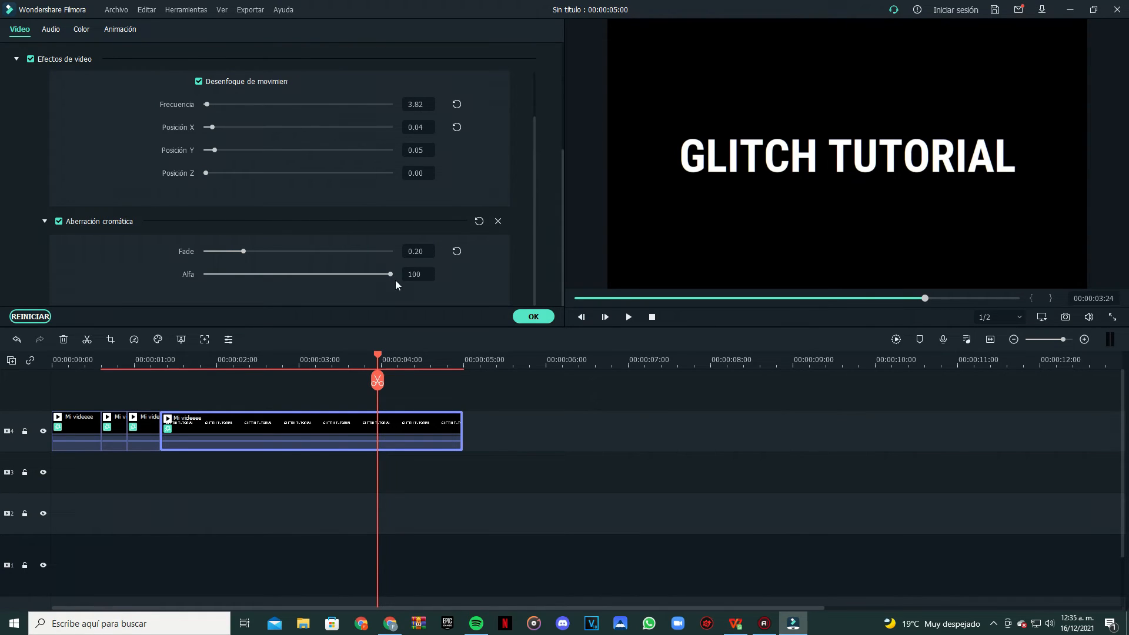
{"action": "left_click_drag", "start_coordinate": [378, 356], "coordinate": [134, 356]}
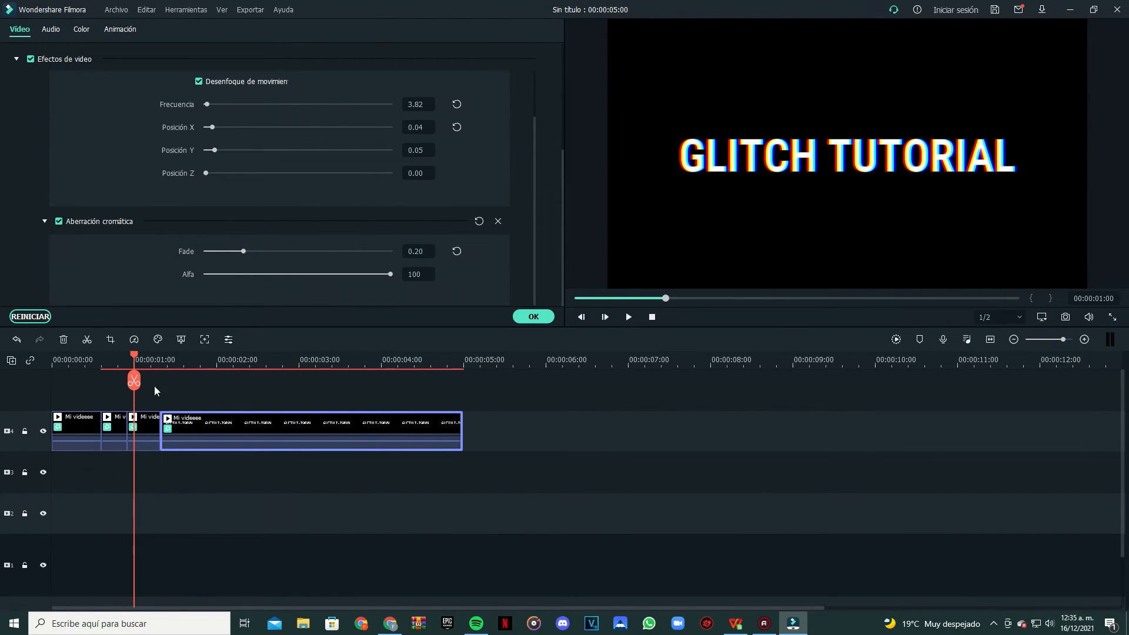